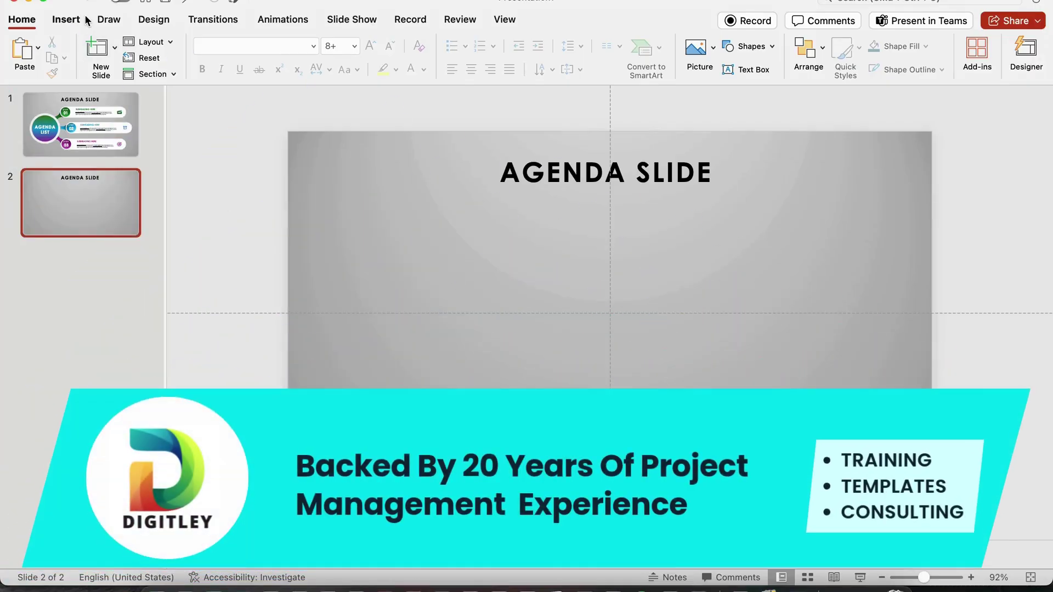
Step: Draw a circle about 8.94 cm across on the left half of slide 2
left_click(67, 19)
left_click(259, 52)
left_click(383, 93)
left_click_drag(364, 259, 525, 420)
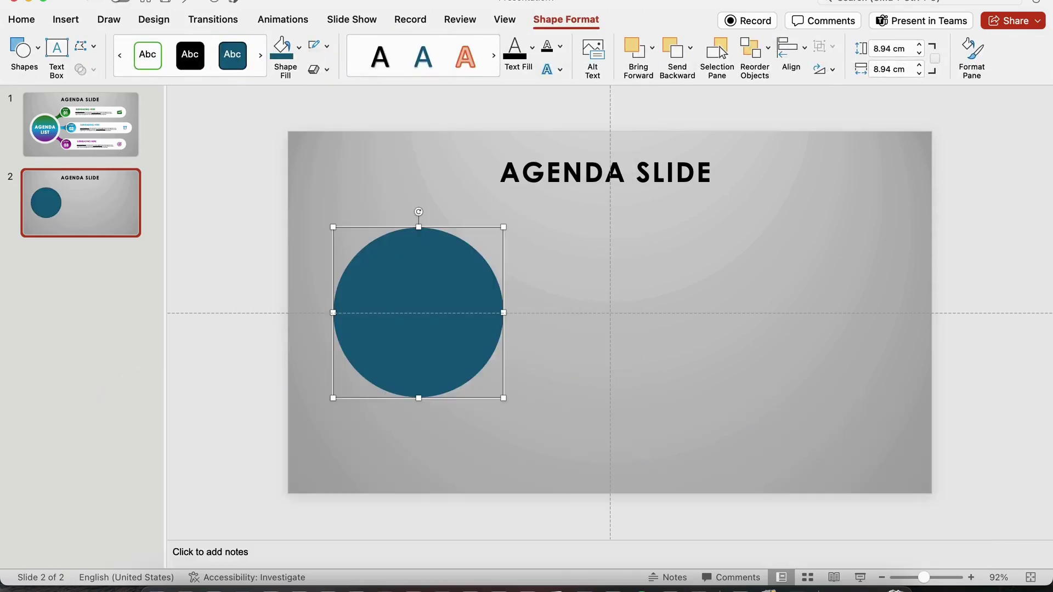
Step: Duplicate the circle slightly to its right and fill the original circle with white
left_click_drag(418, 312, 502, 320, "alt")
left_click(407, 297)
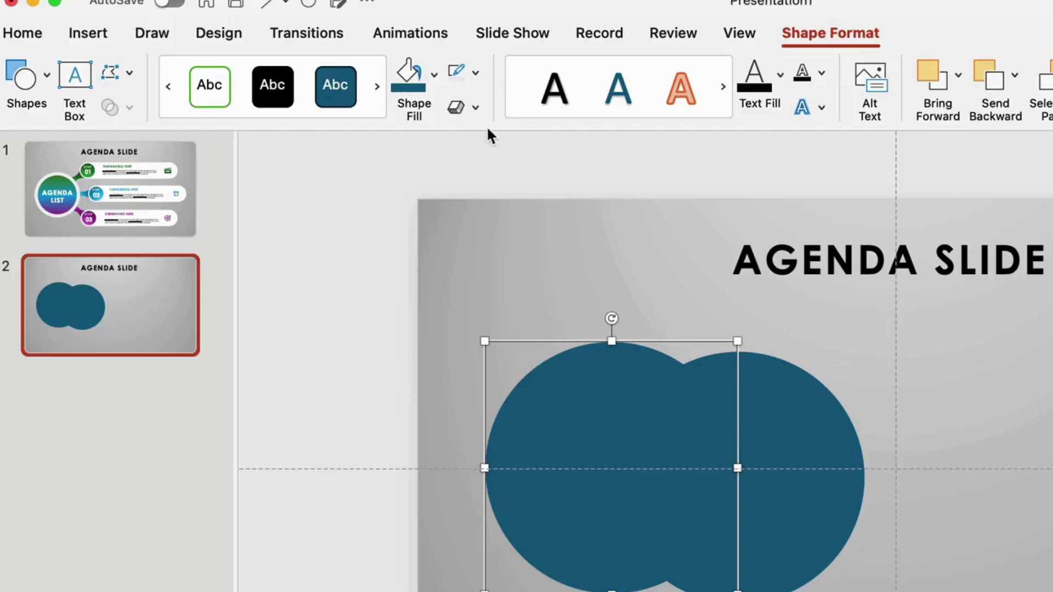
left_click(434, 75)
left_click(406, 204)
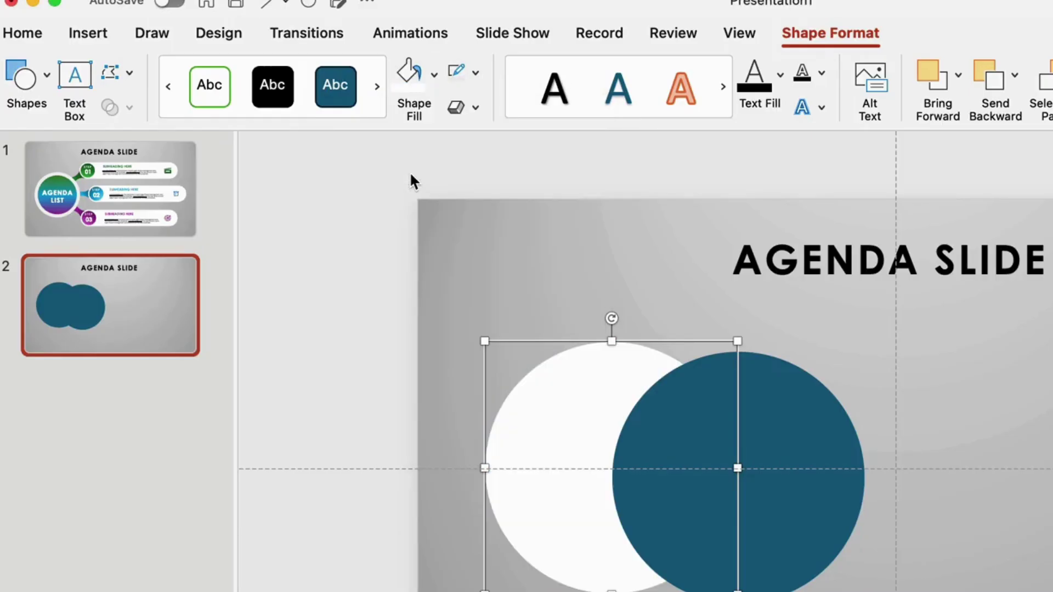
Step: Shrink the blue duplicate to about 7.67 cm and center it on the white circle
mouse_move(667, 423)
left_mouse_down()
mouse_move(675, 435)
mouse_move(659, 435)
left_mouse_up()
left_click_drag(515, 303, 456, 298)
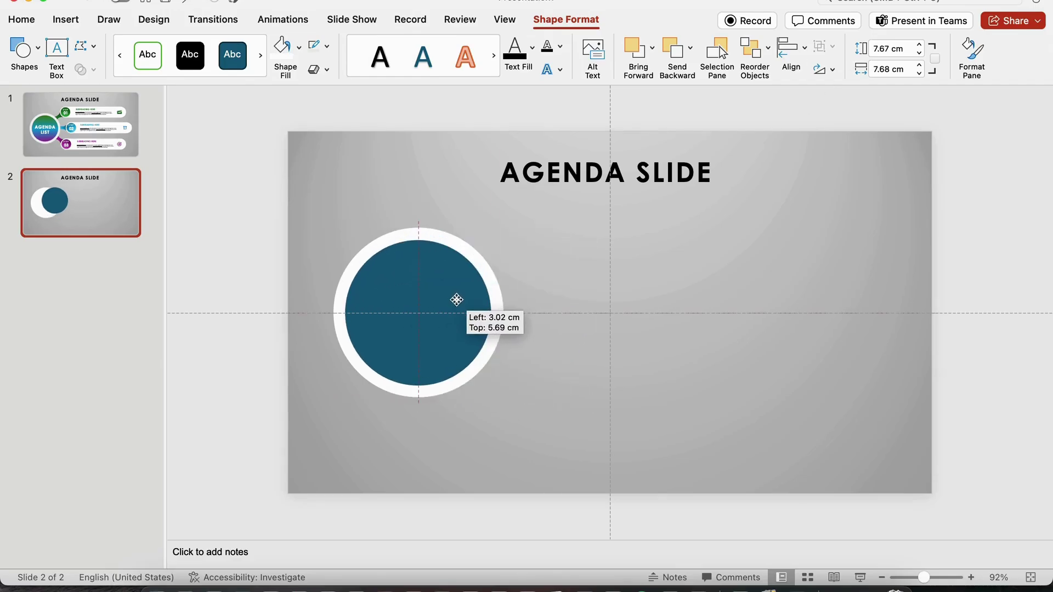
Step: Add a text box inside the blue circle reading "AGENDA LIST" on two lines
left_click(66, 19)
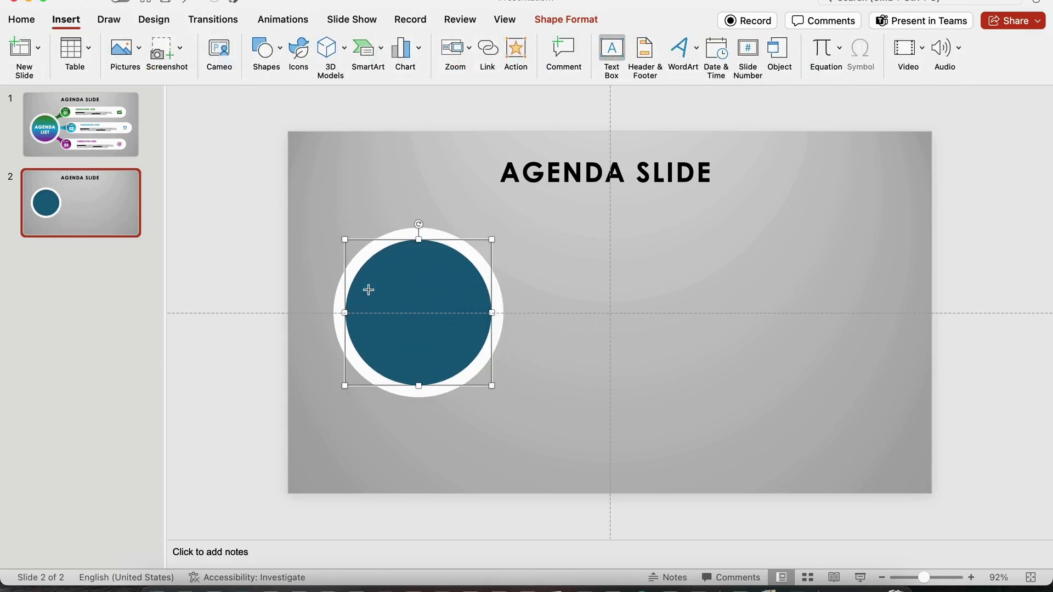
left_click_drag(367, 289, 472, 337)
type("AGENDA LIST")
Step: Set the font of the AGENDA LIST label to Century Gothic Bold
left_click(22, 20)
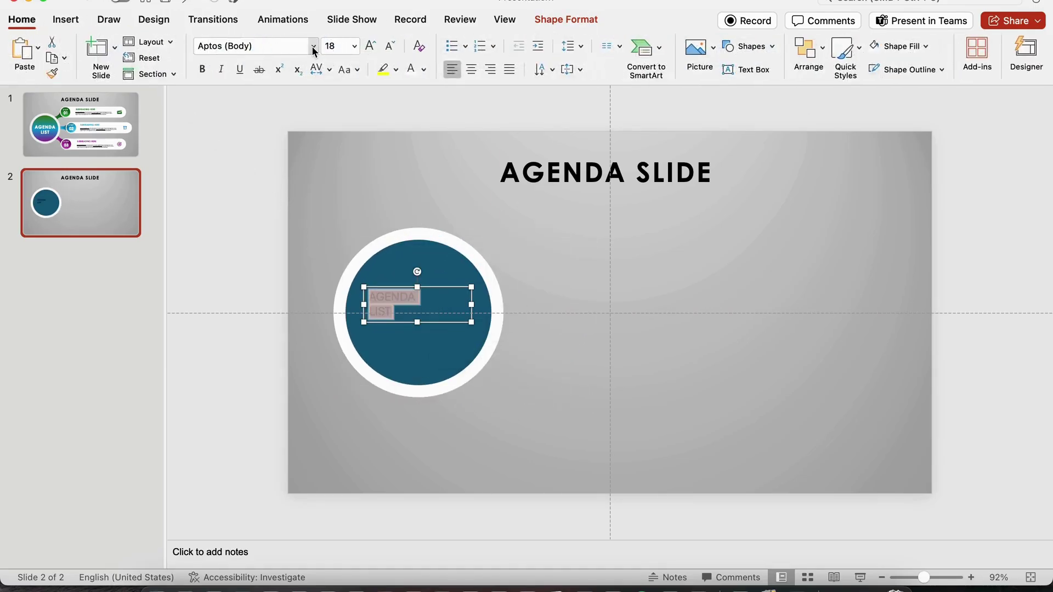
left_click(313, 46)
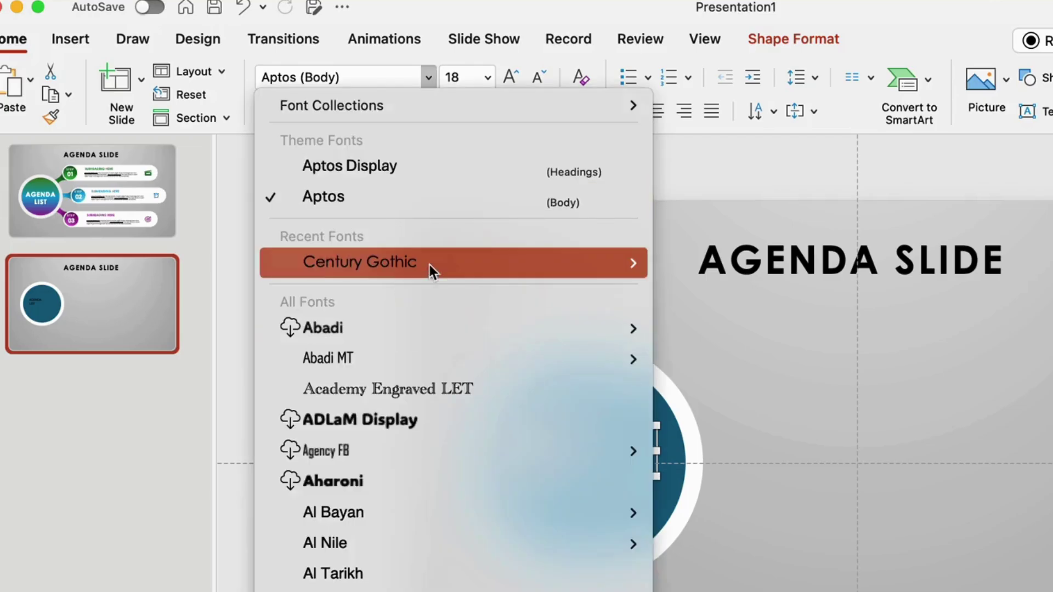
mouse_move(430, 265)
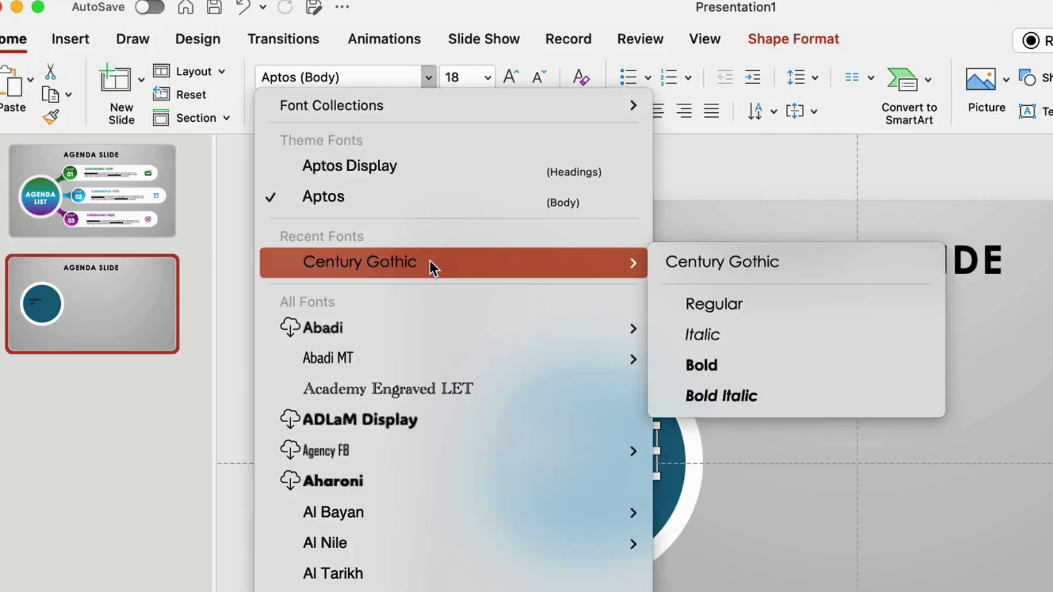
left_click(703, 363)
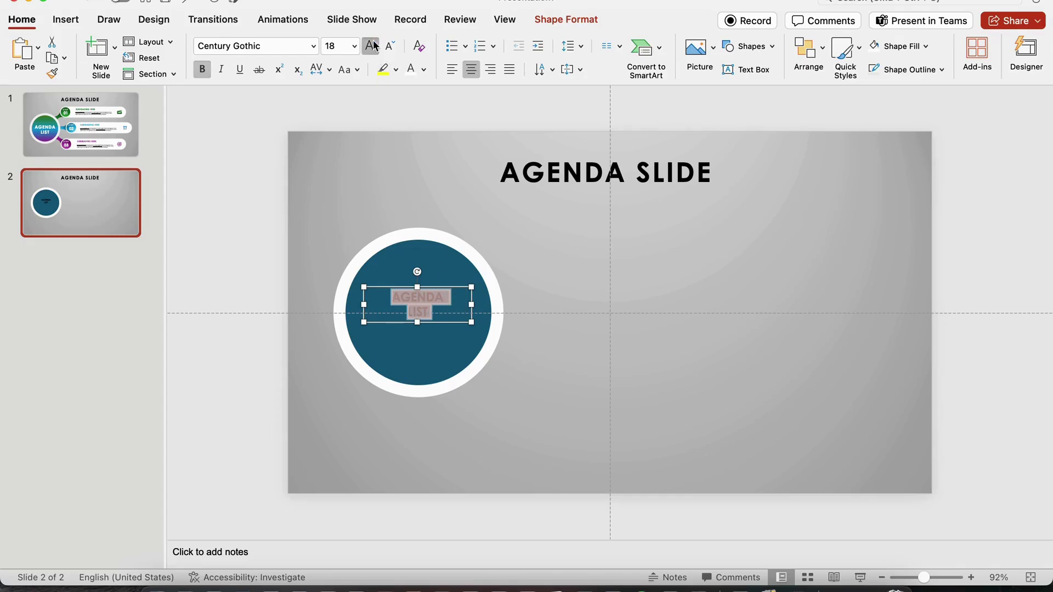
Step: Increase the AGENDA LIST label's font size to 36 and widen its text box
left_click(373, 46)
left_click(372, 47)
left_click(372, 46)
left_click(372, 46)
left_click(372, 46)
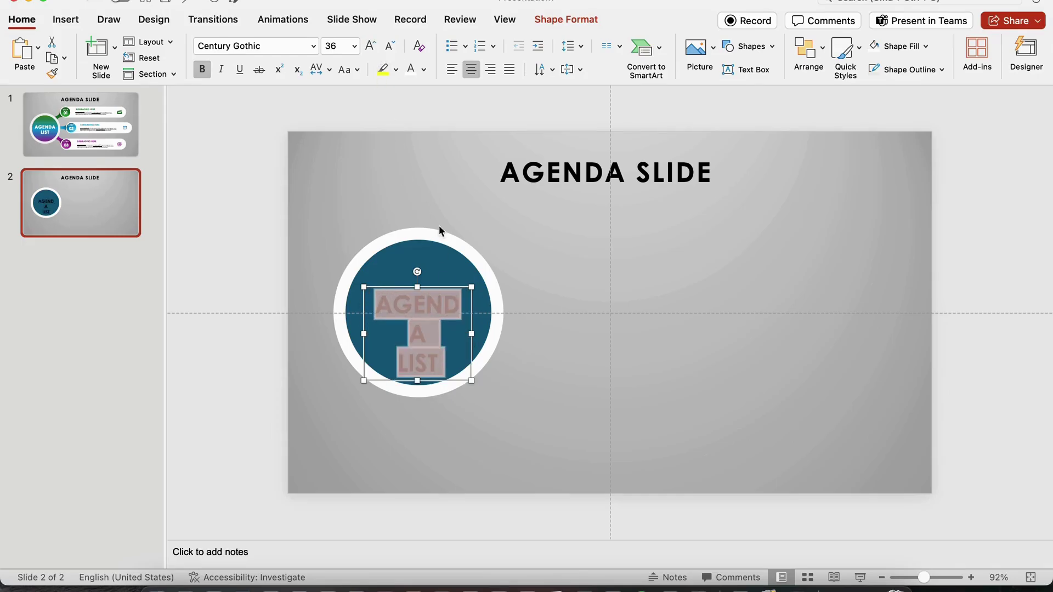
left_click_drag(479, 333, 481, 340)
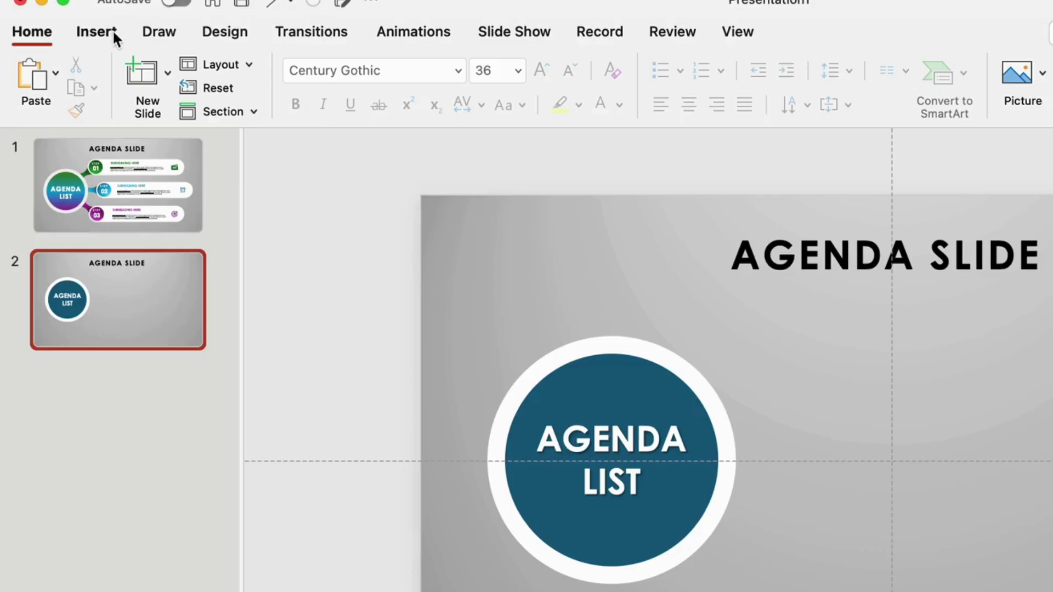
Step: Draw a rectangle about 4.93 cm wide and 3.32 cm high to the right of the large circle
left_click(97, 32)
left_click(388, 77)
left_click(521, 145)
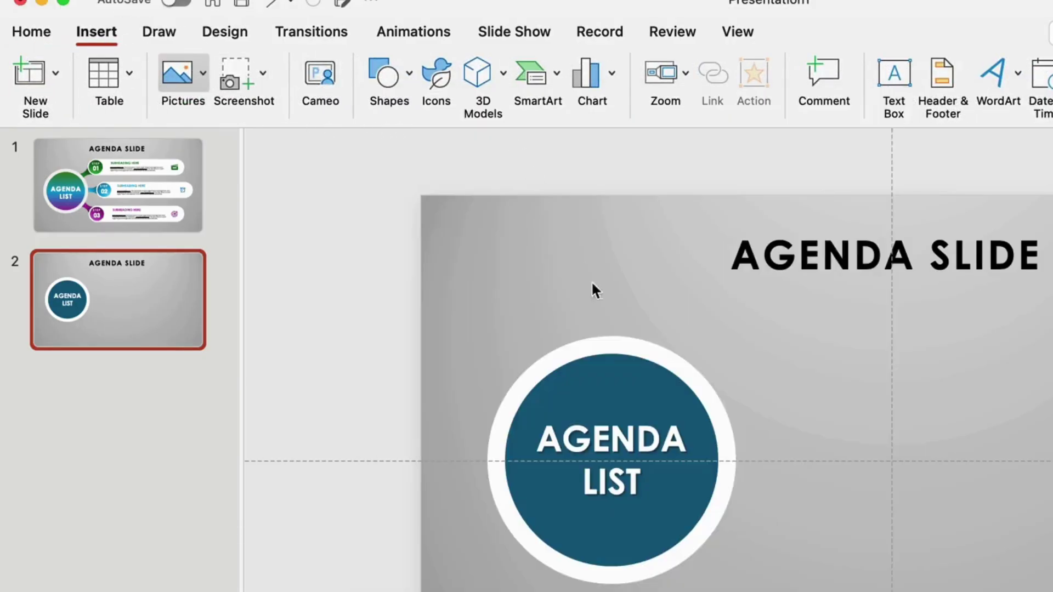
left_click_drag(863, 355, 1006, 447)
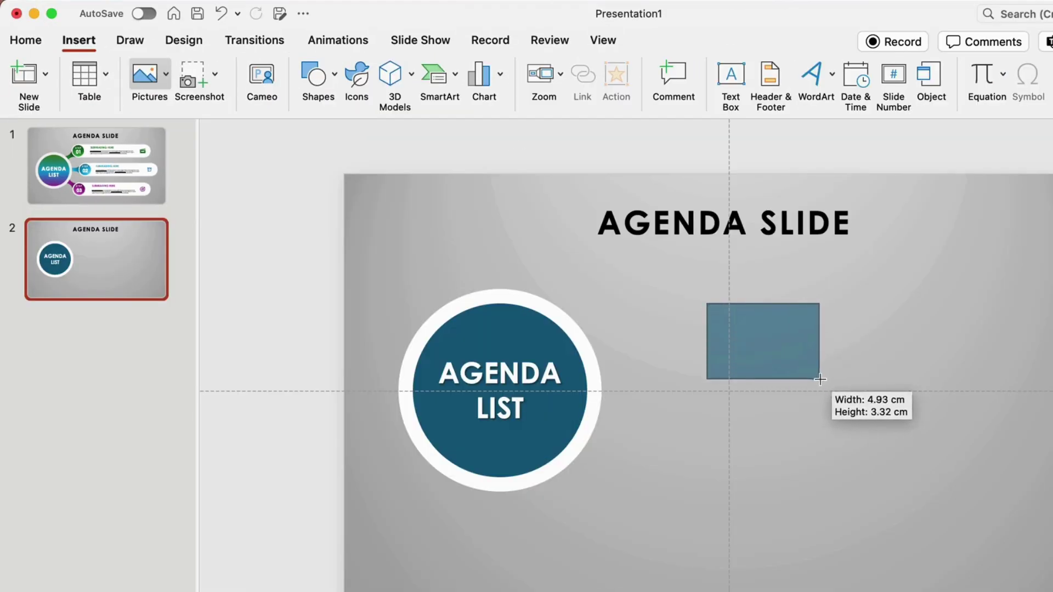
Step: Overlap both ends of the rectangle with circles and subtract them to cut a concave-sided connector shape
left_click(79, 40)
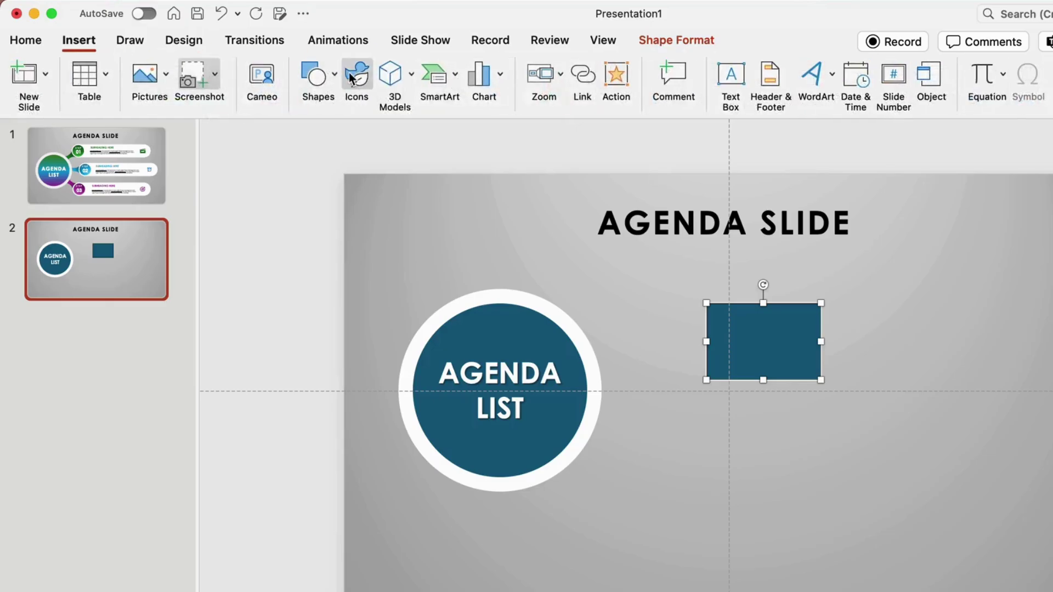
left_click(316, 74)
left_click(453, 141)
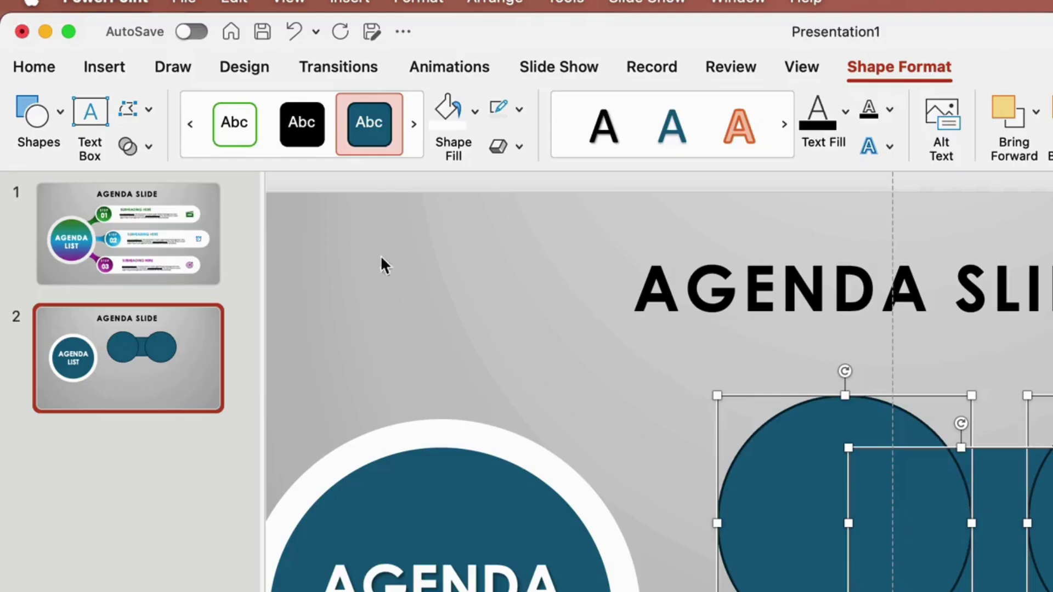
left_click(152, 144)
left_click(192, 285)
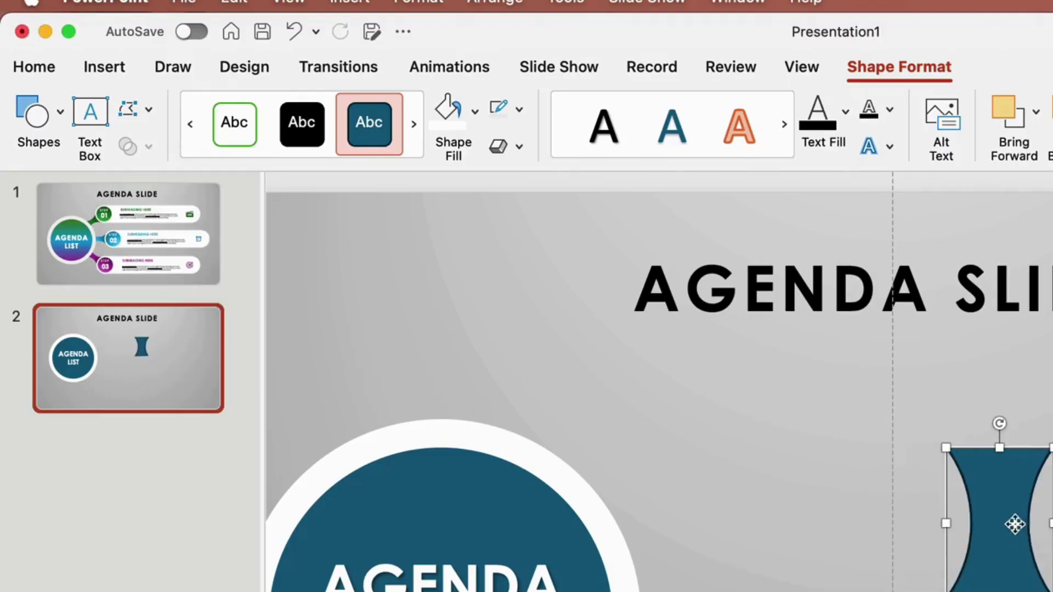
Step: Move the connector onto the upper-right edge of the large circle, angled to point up and outward
left_click_drag(1015, 525, 725, 420)
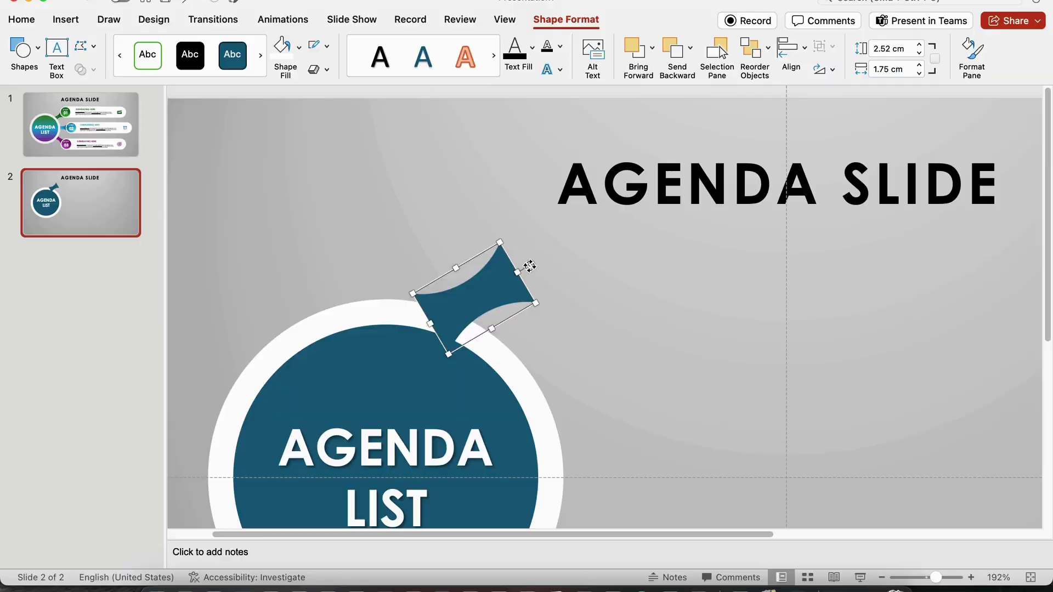
left_click_drag(788, 482, 885, 528)
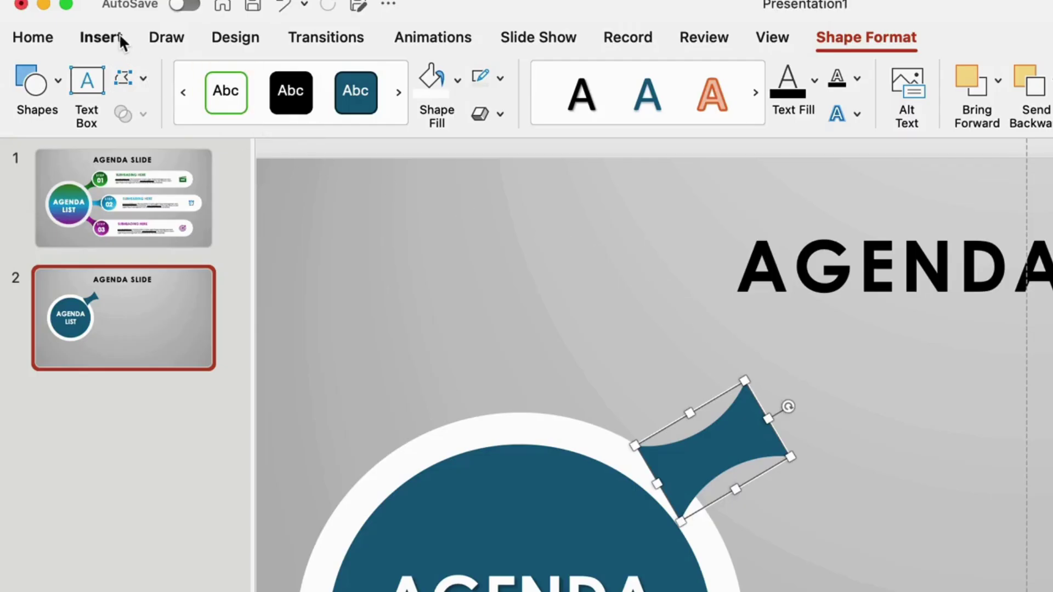
Step: Draw a small circle at the connector's outer end and place a duplicate of it to the lower right
left_click(121, 38)
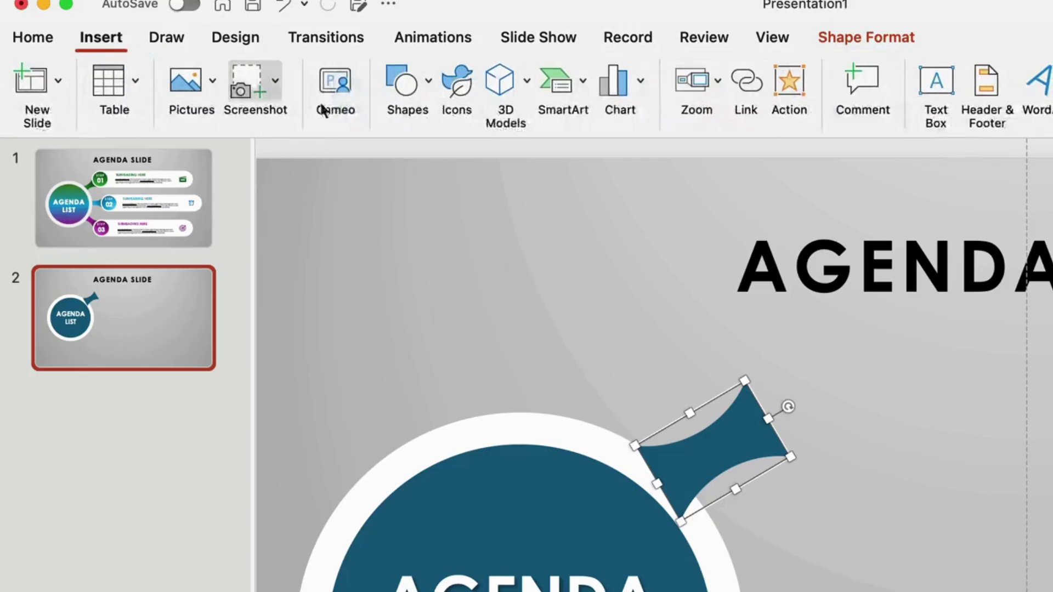
left_click(404, 88)
left_click(599, 157)
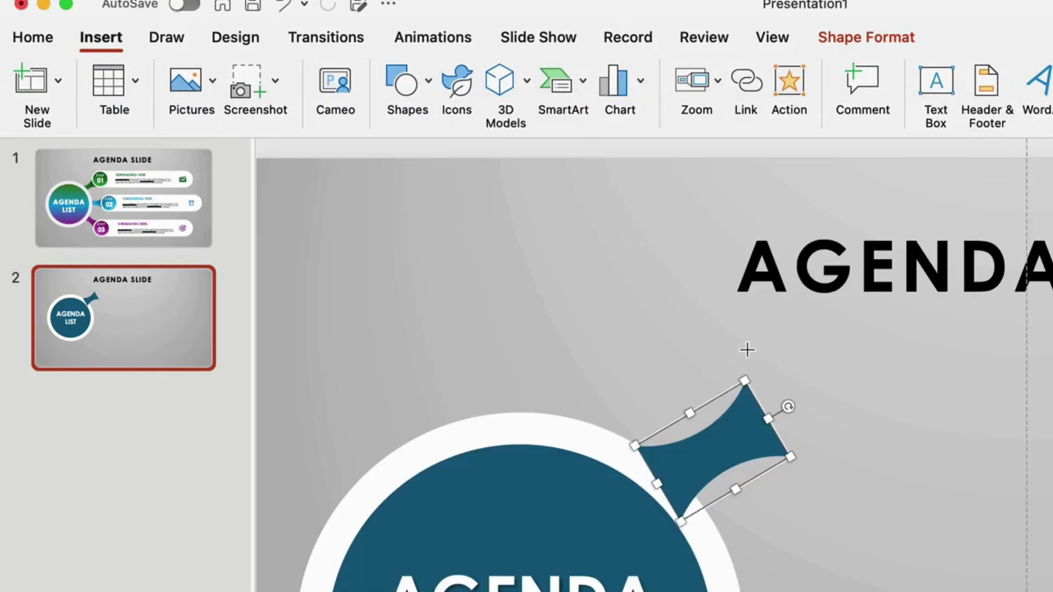
left_click_drag(745, 345, 878, 465)
left_click_drag(832, 408, 948, 436)
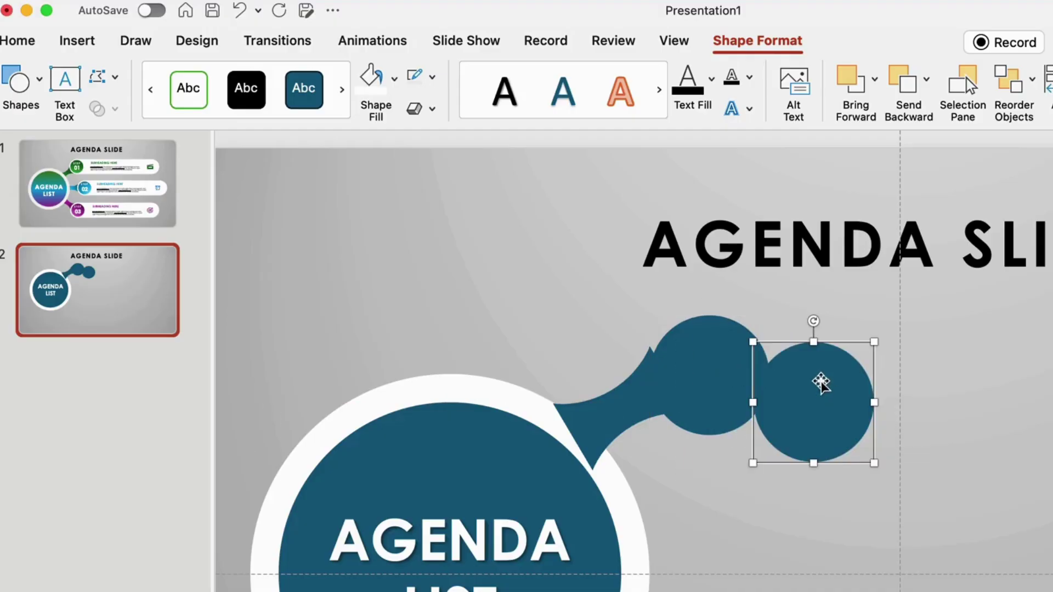
Step: Fill the small circle at the connector with white, then enlarge it and fit it against the connector's outer end
left_click(739, 354)
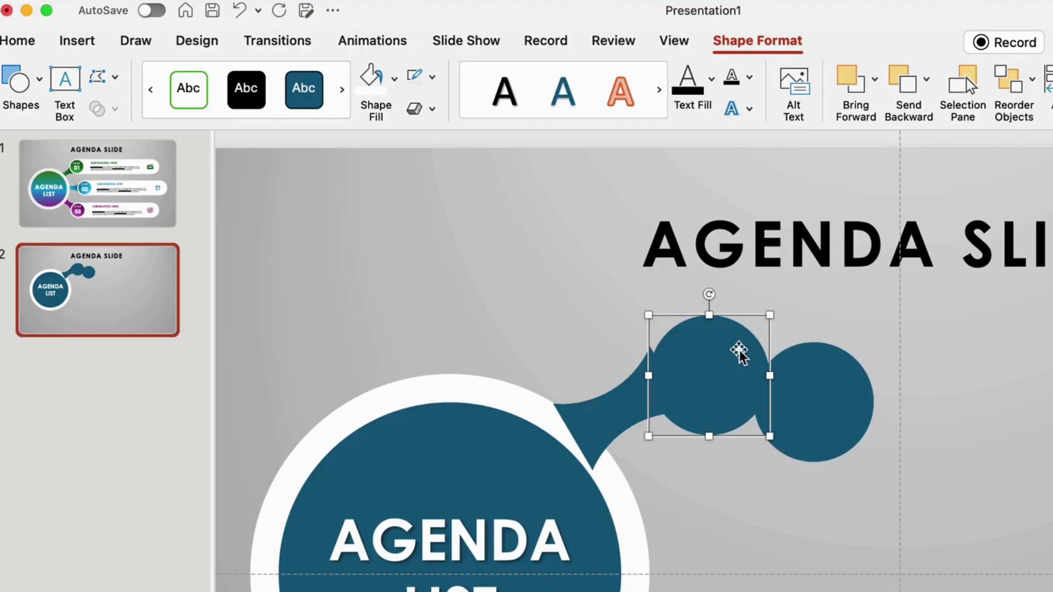
left_click(374, 90)
left_click_drag(707, 412, 718, 386)
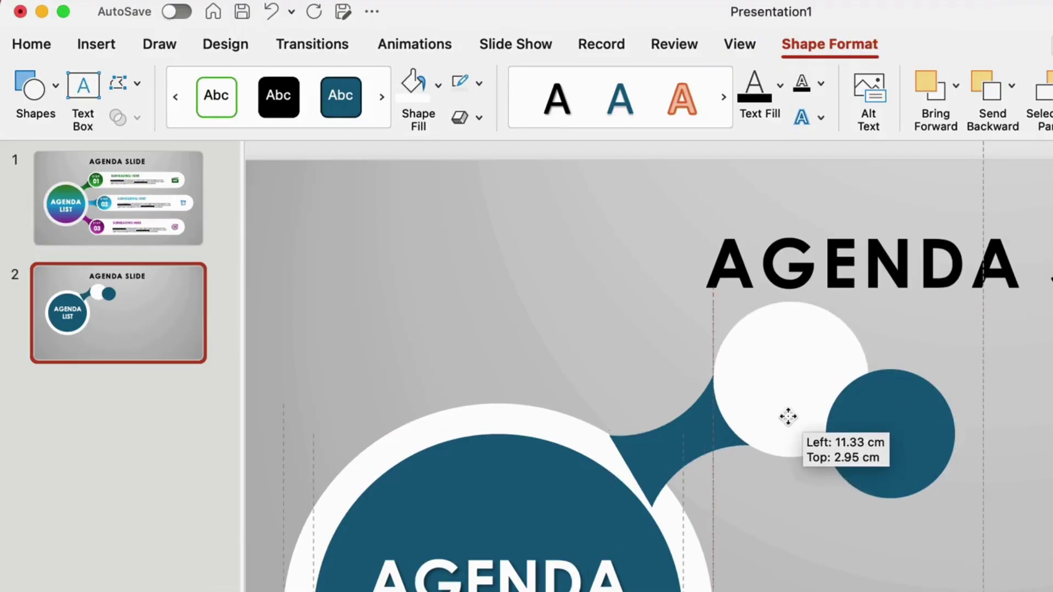
left_click_drag(788, 417, 790, 418)
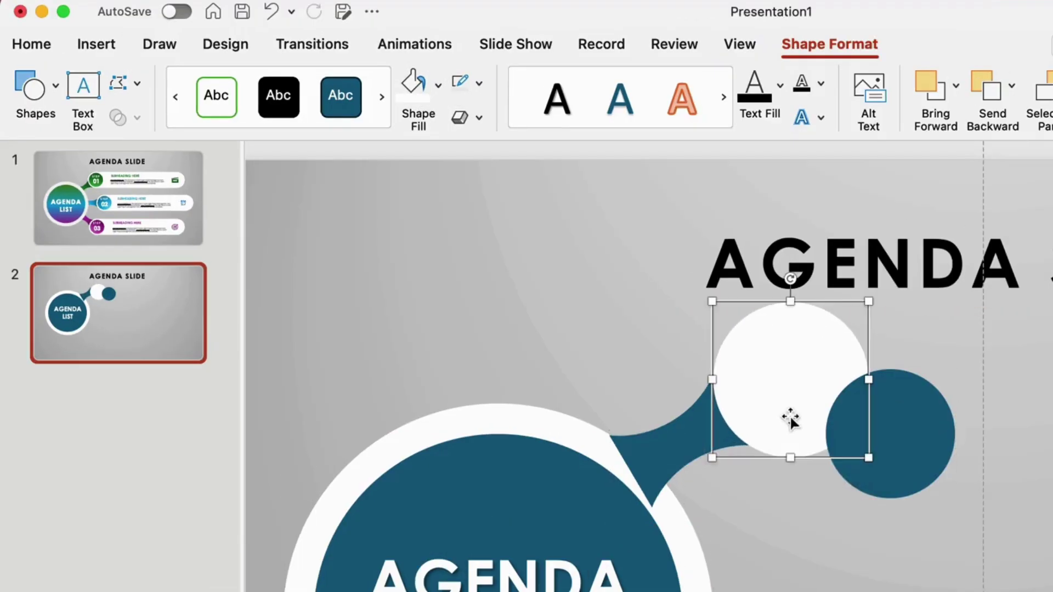
Step: Center the small blue circle on the small white circle
left_click(921, 437)
left_click_drag(921, 437, 823, 378)
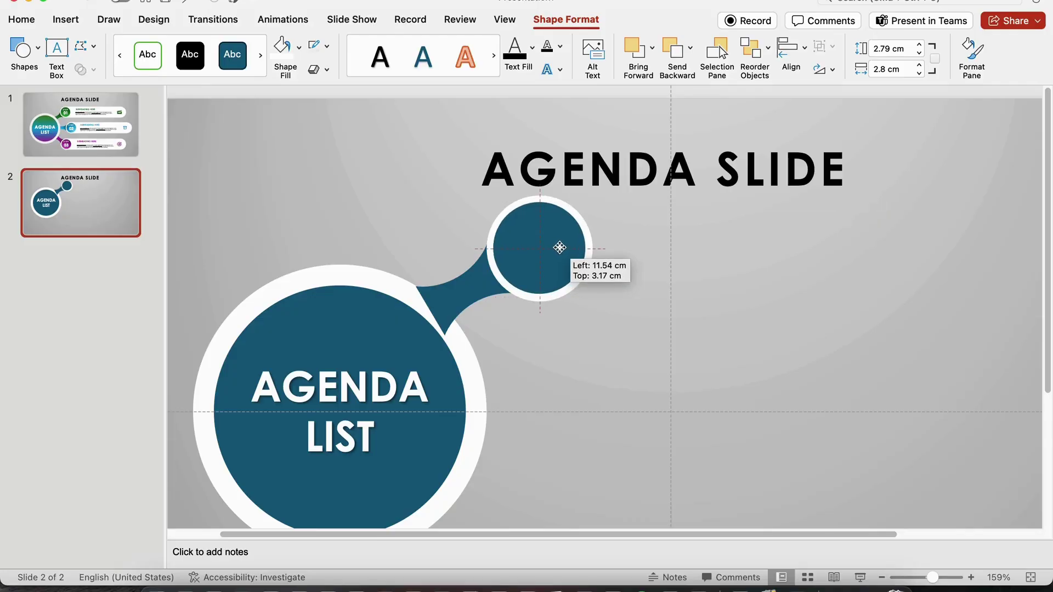
left_click_drag(559, 248, 560, 247)
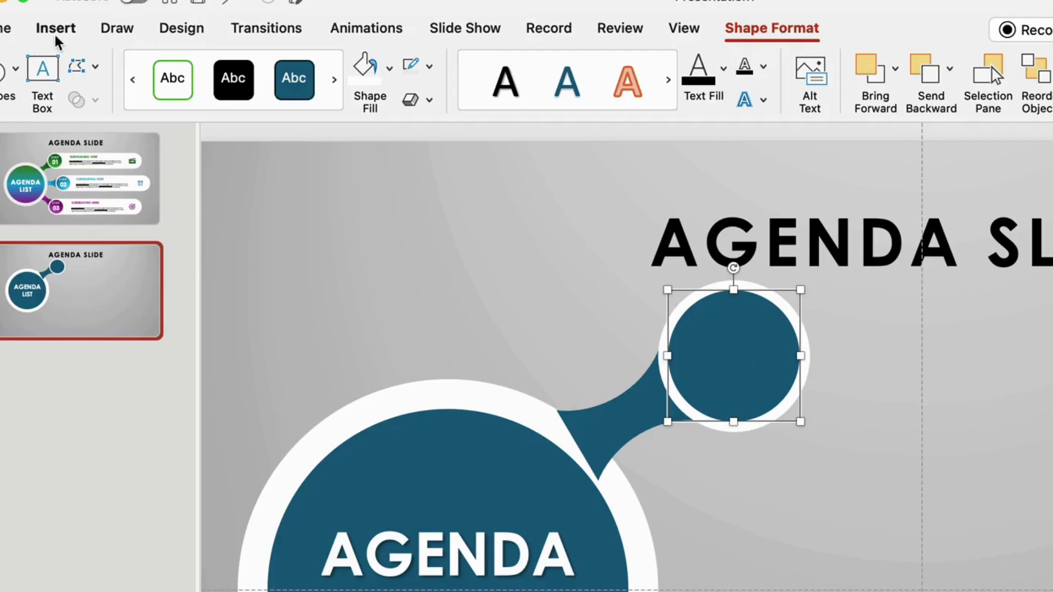
Step: Draw a rounded rectangle about 8.28 by 2.92 cm right of the small circle and round its ends fully
left_click(66, 19)
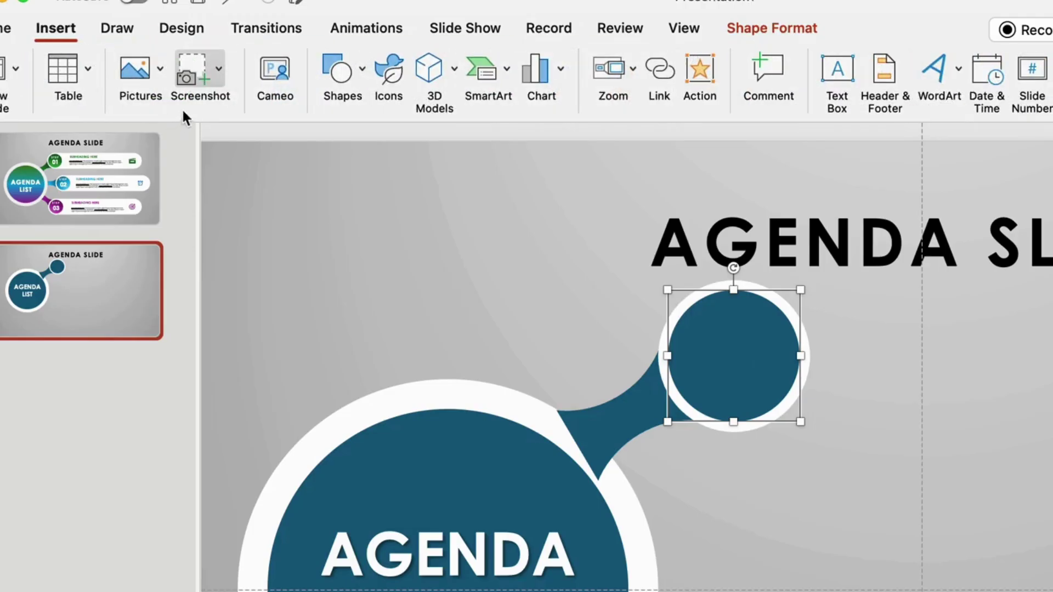
left_click(340, 70)
left_click(565, 148)
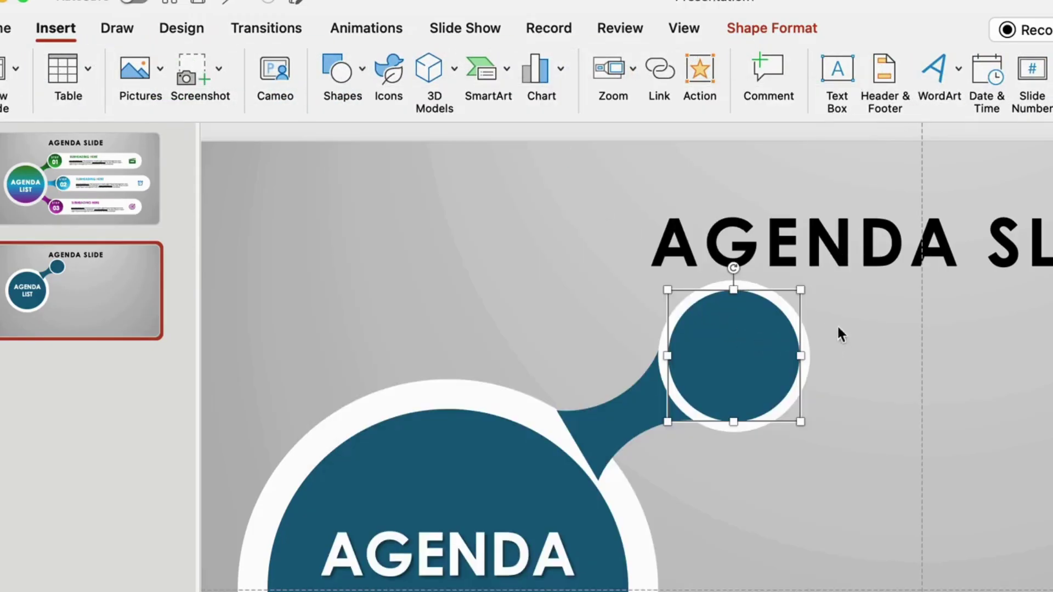
mouse_move(838, 322)
left_mouse_down()
mouse_move(1052, 422)
mouse_move(1052, 460)
left_mouse_up()
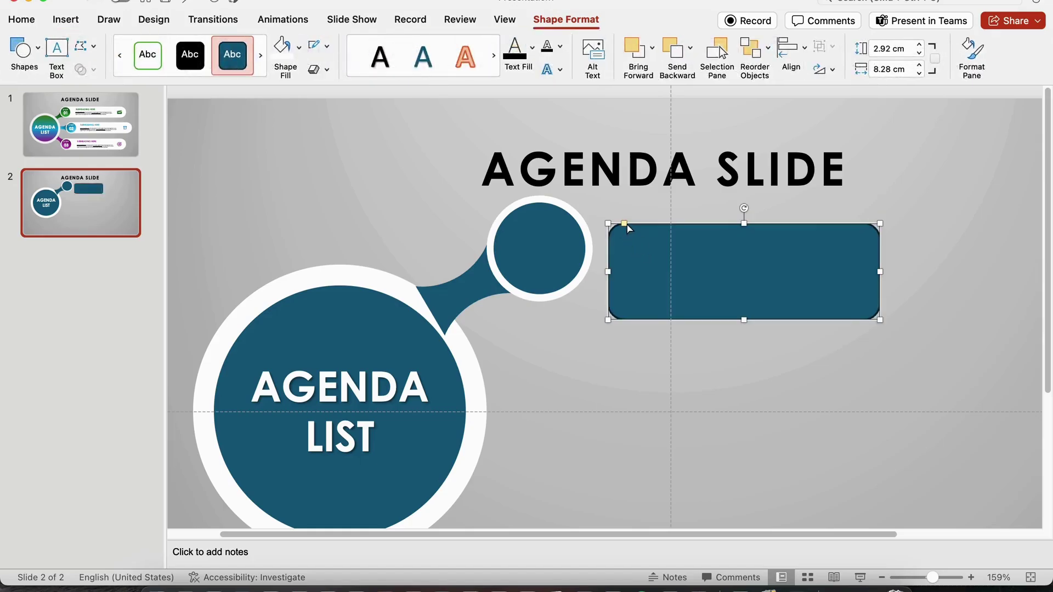
left_click_drag(626, 224, 721, 277)
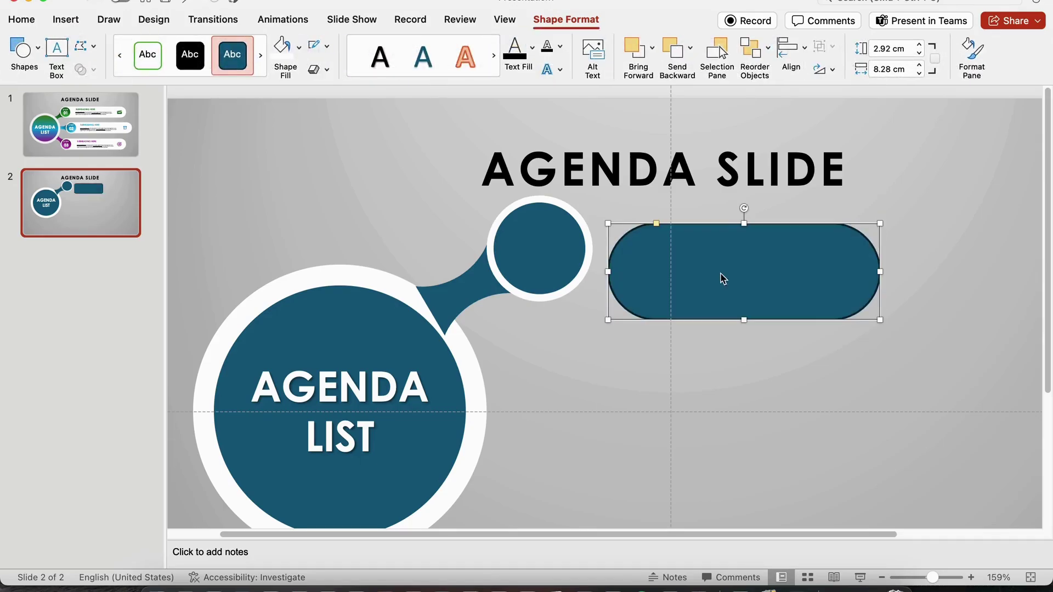
Step: Remove the pill shape's outline and fill it with white
left_click(325, 47)
left_click(331, 78)
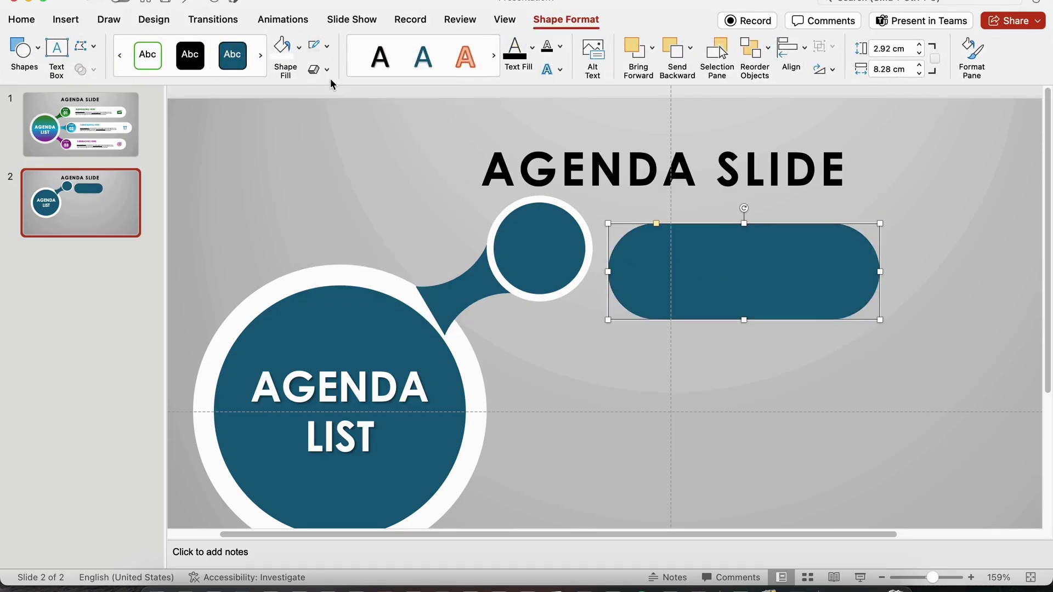
left_click(281, 49)
Step: Apply the outer bottom-offset shadow preset to the white pill shape and set the shadow blur to 19 pt
scroll(442, 204, "up", 3)
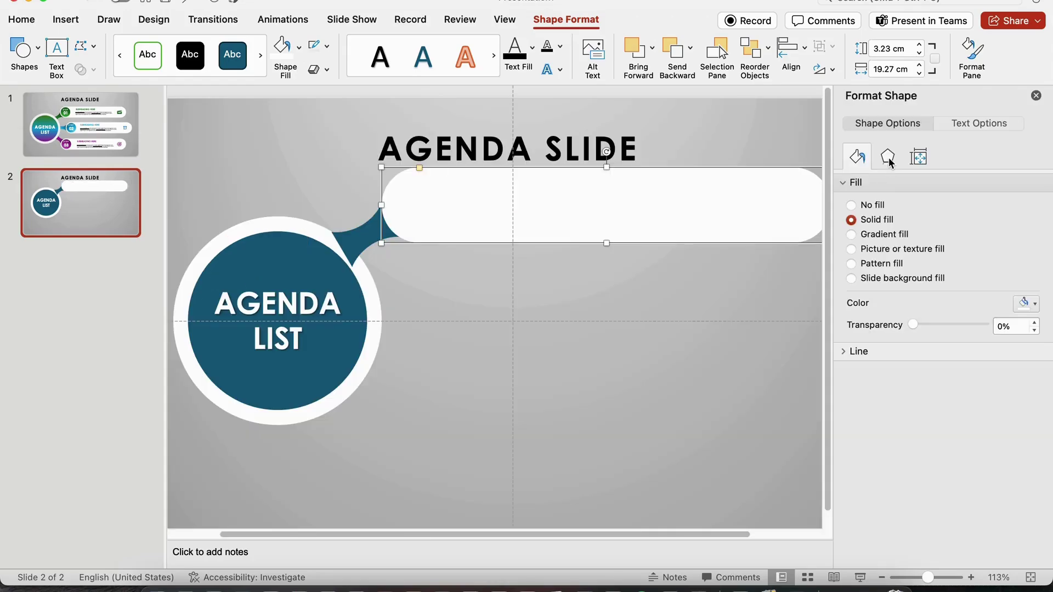
left_click(887, 157)
left_click(1025, 208)
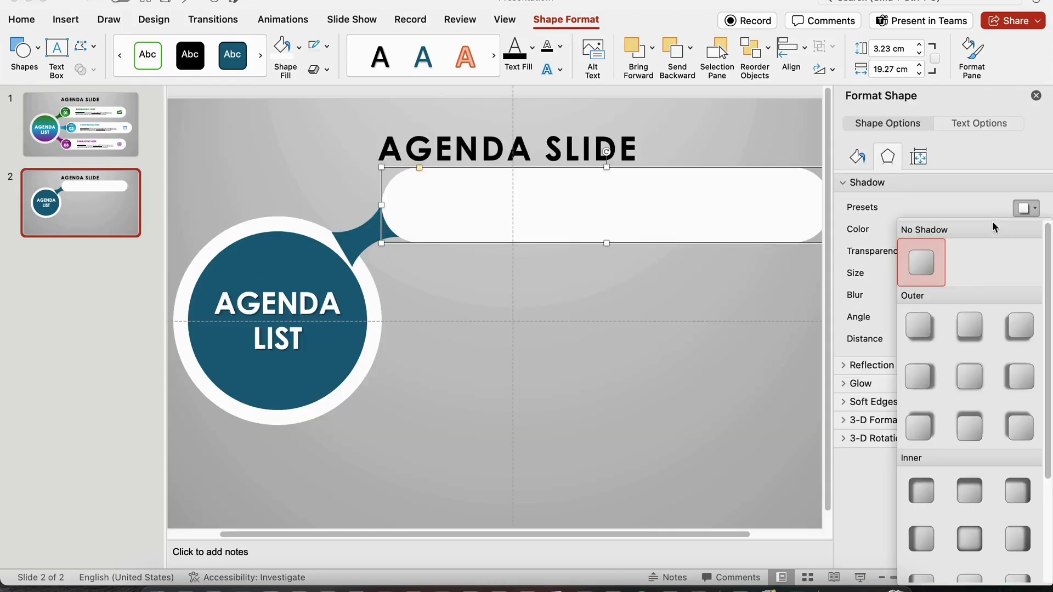
left_click(970, 328)
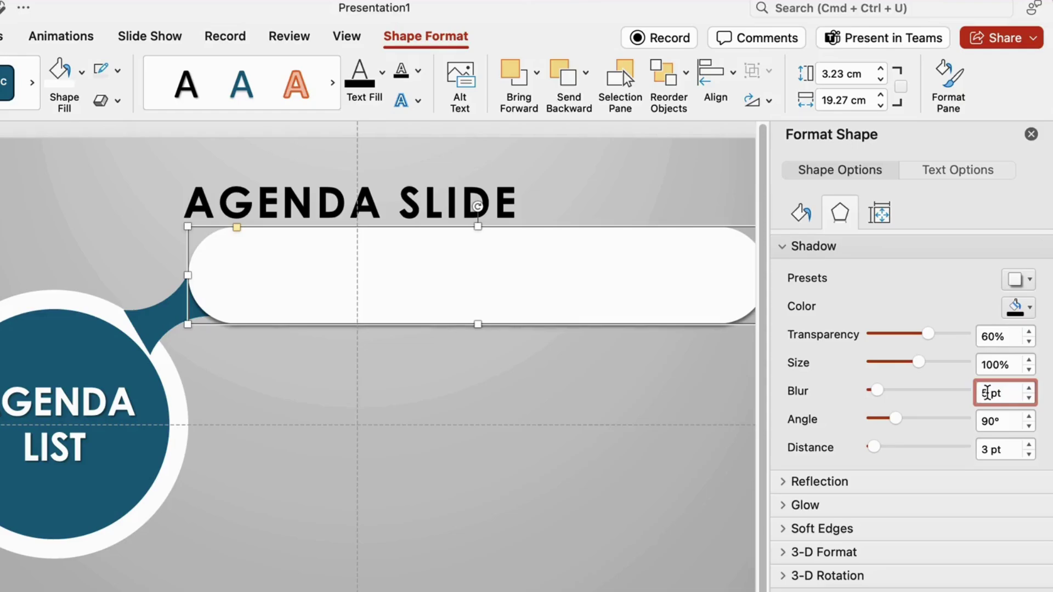
key("BackSpace")
type("19")
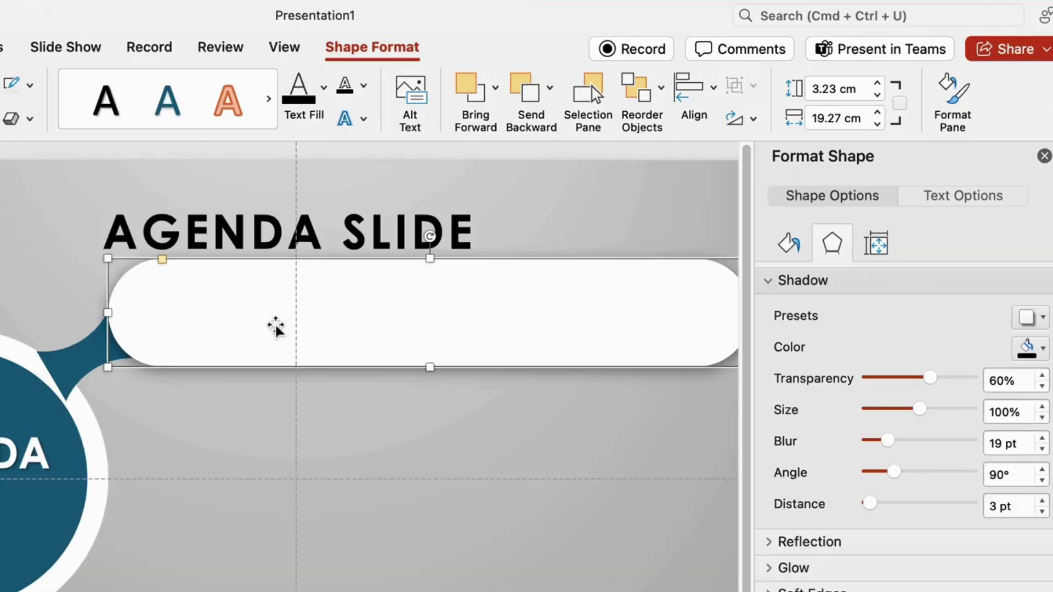
Step: Send the white pill shape behind the small white and blue circles
left_click(550, 89)
left_click(551, 145)
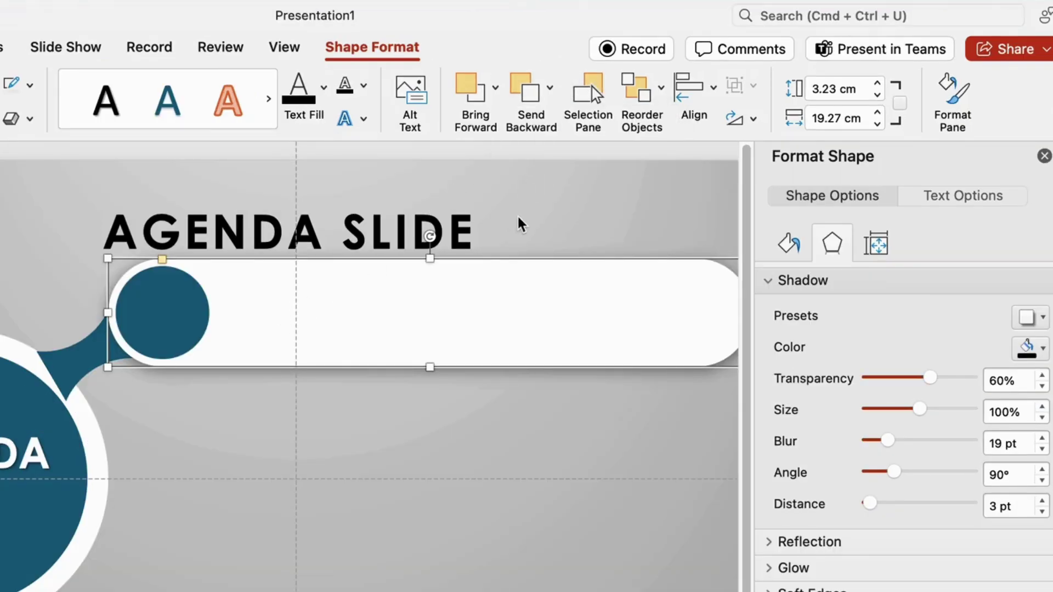
Step: Apply the outer bottom-right offset shadow preset to the small blue and white circles and increase the shadow blur
left_click(199, 291)
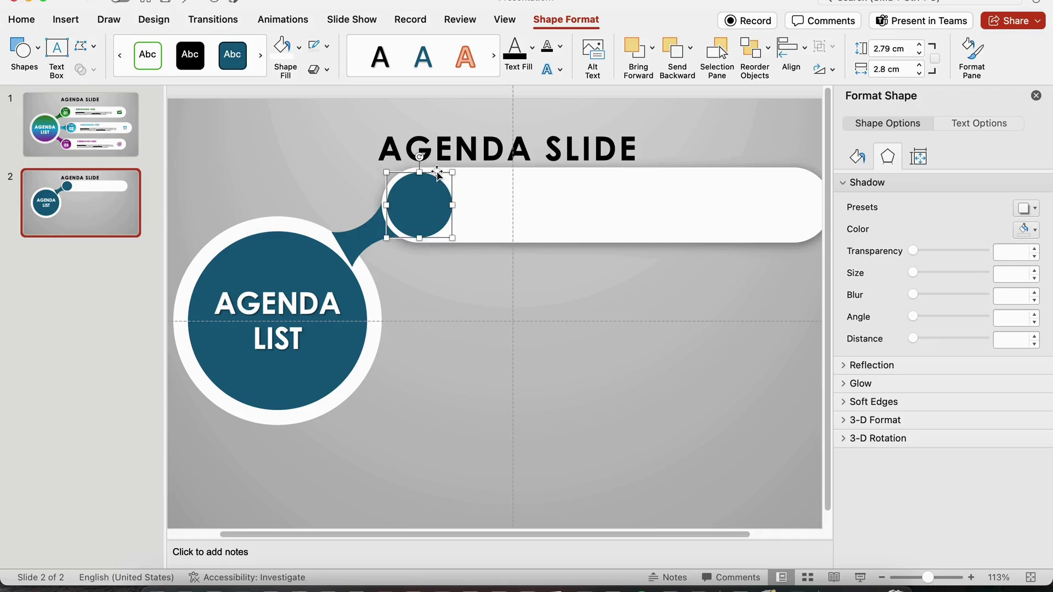
left_click(425, 169)
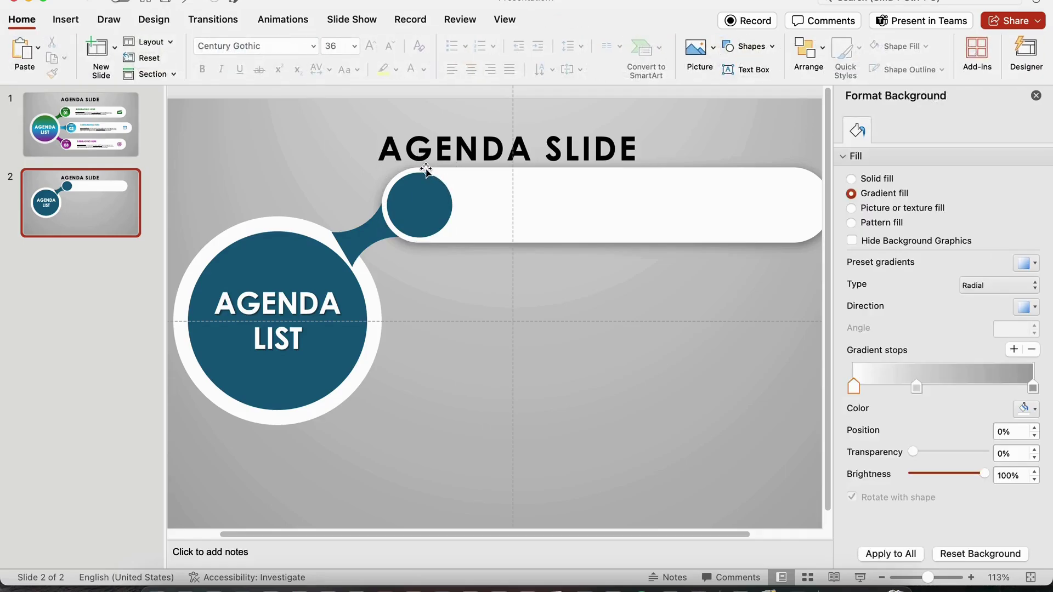
left_click(427, 180, "shift")
left_click(886, 156)
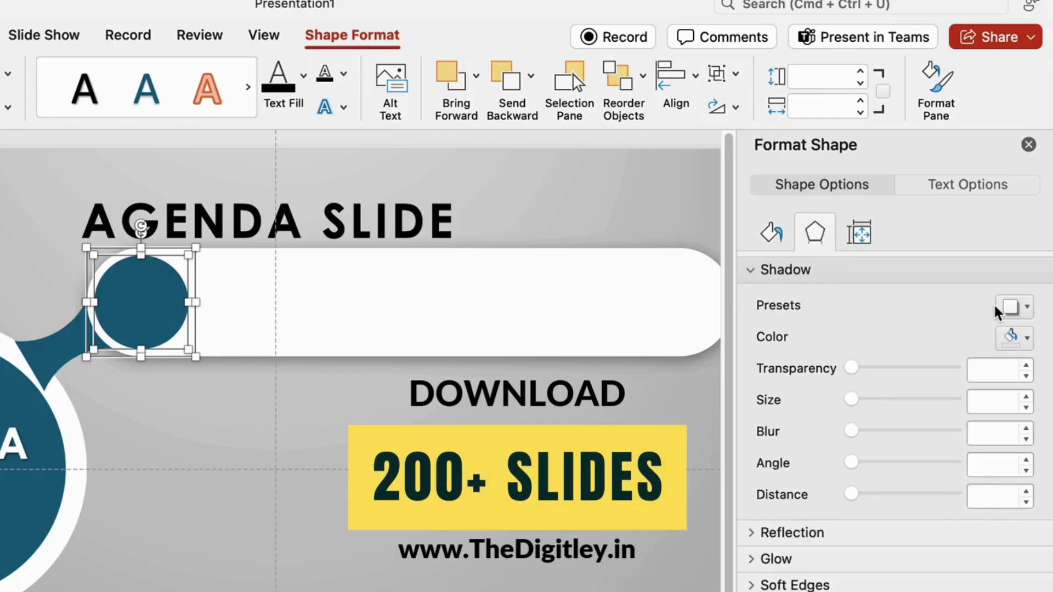
left_click(1011, 307)
left_click(862, 471)
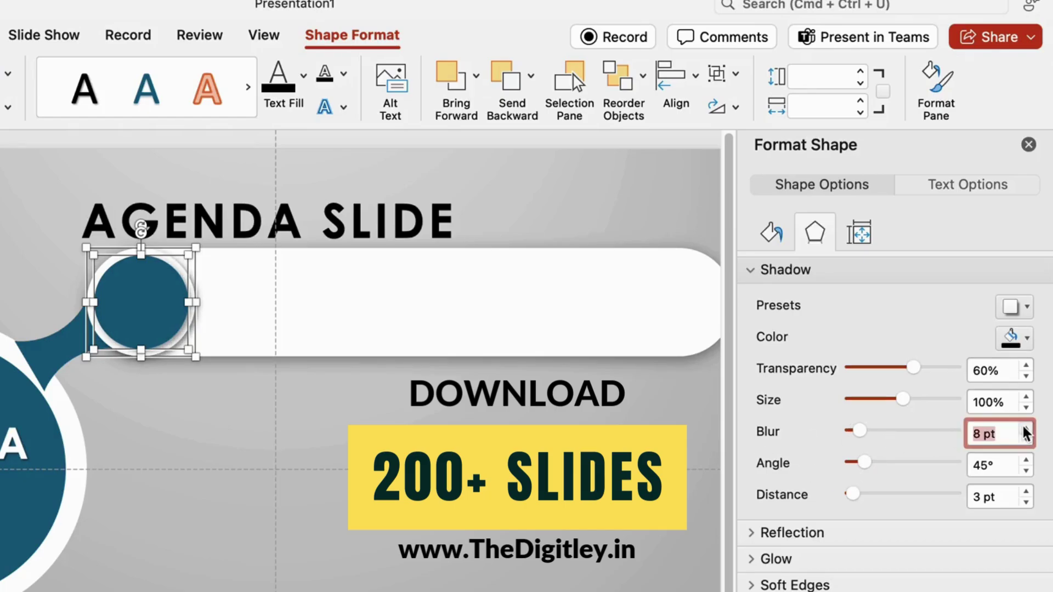
left_click(693, 443)
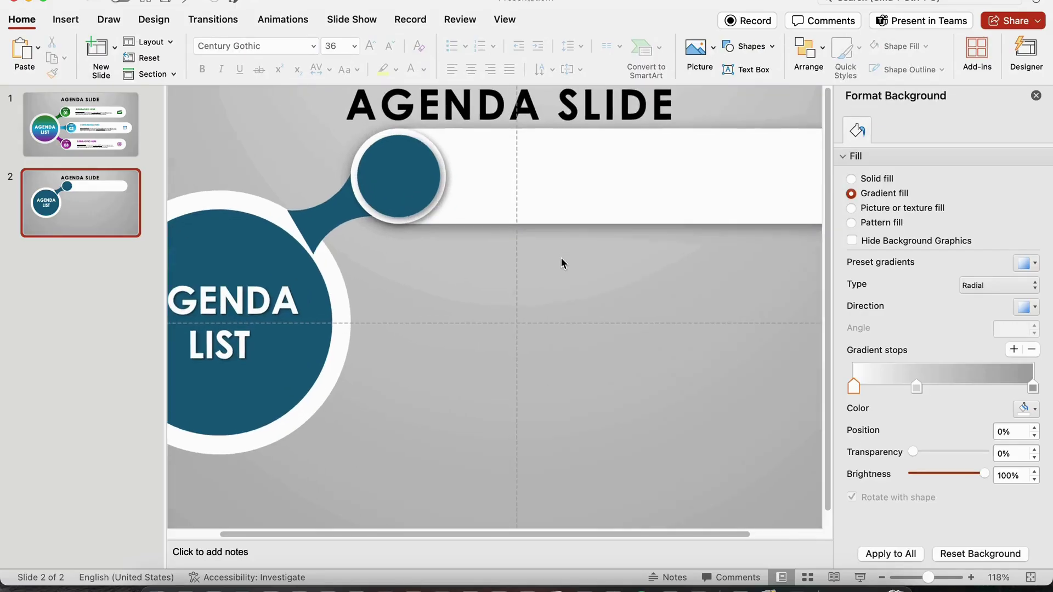
Step: Insert a text box reading STEP 01 on two lines inside the small blue circle and center its text
scroll(554, 261, "up", 3)
left_click(65, 19)
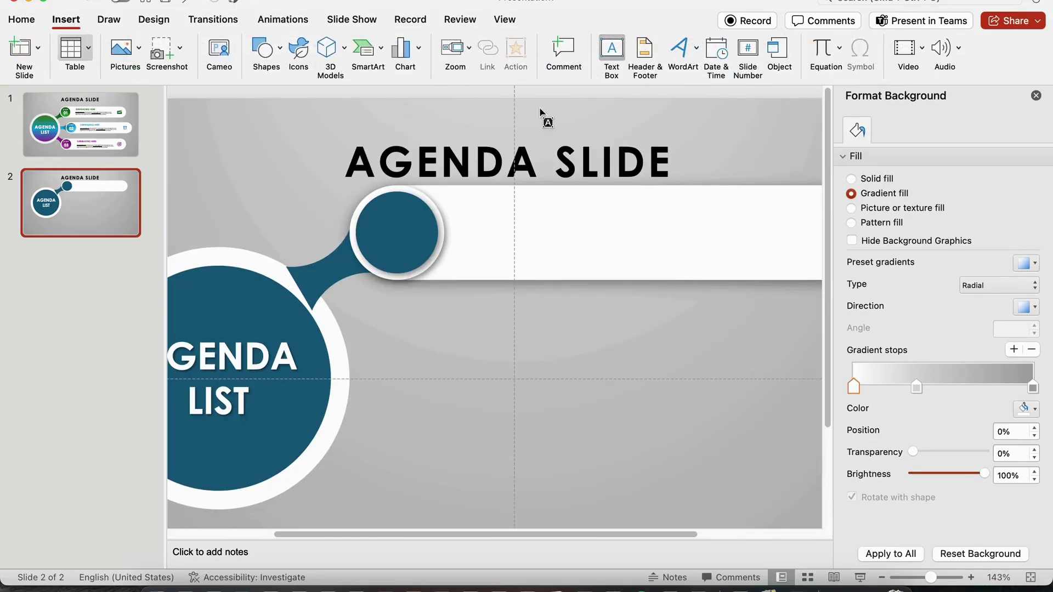
left_click_drag(365, 207, 426, 258)
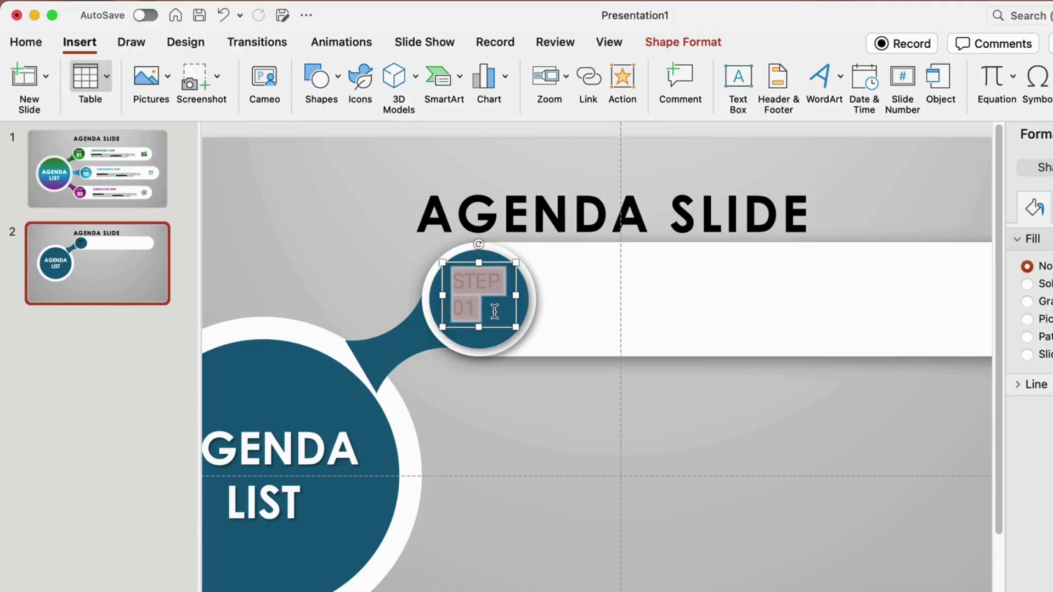
left_click(489, 308)
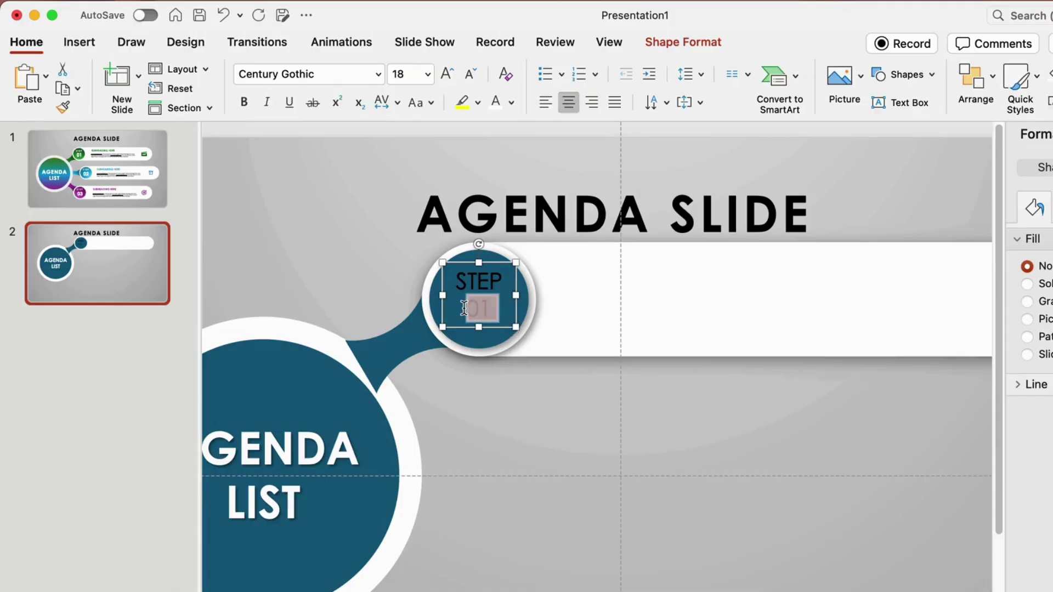
Step: Make the number 01 bold at size 32 and format the whole STEP 01 text in white
left_click(427, 77)
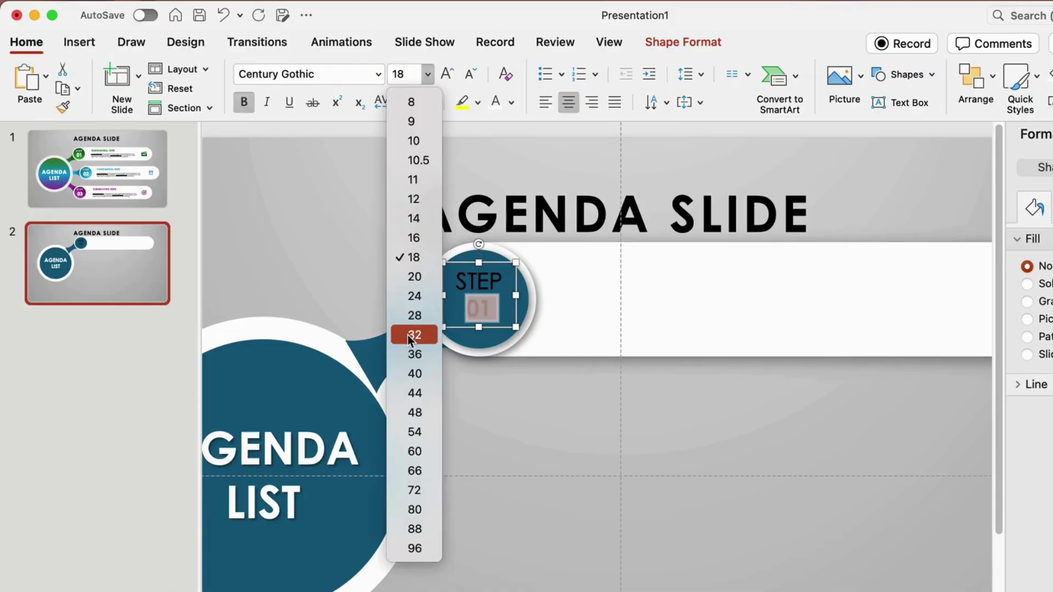
left_click(407, 335)
left_click(496, 327)
key("super+a")
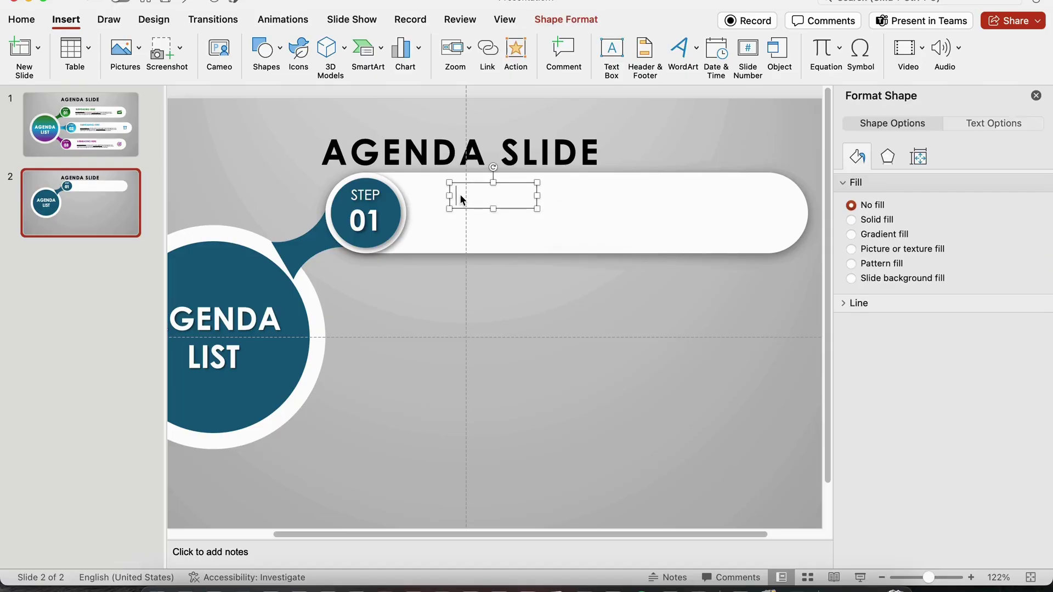
Step: Add the bold heading SUB HEADING HERE on one line in the white pill, with a small description paragraph beneath it
type("SUB HEADING HERE")
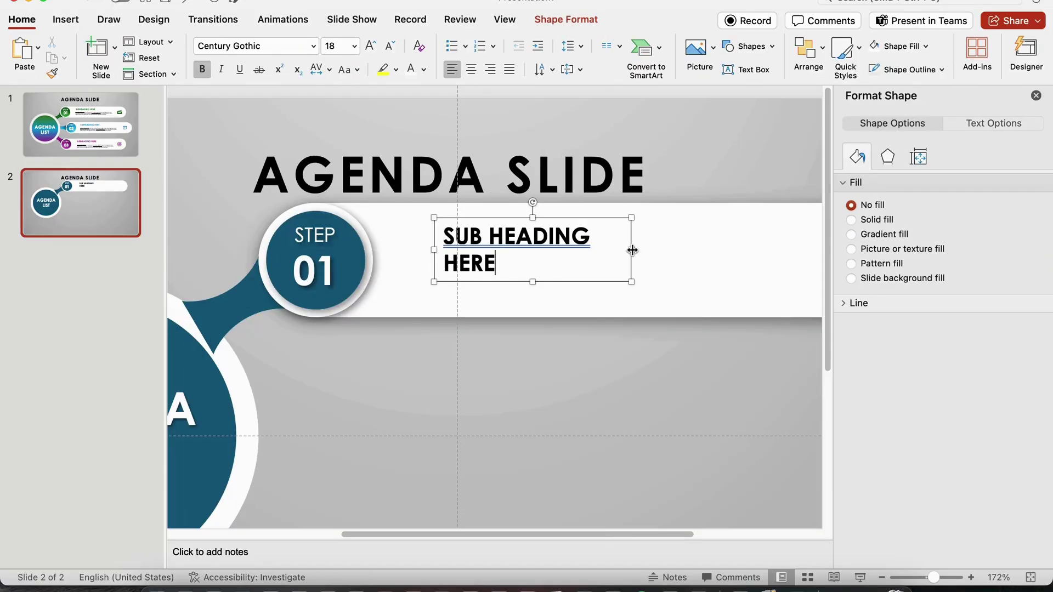
left_click_drag(632, 250, 689, 242)
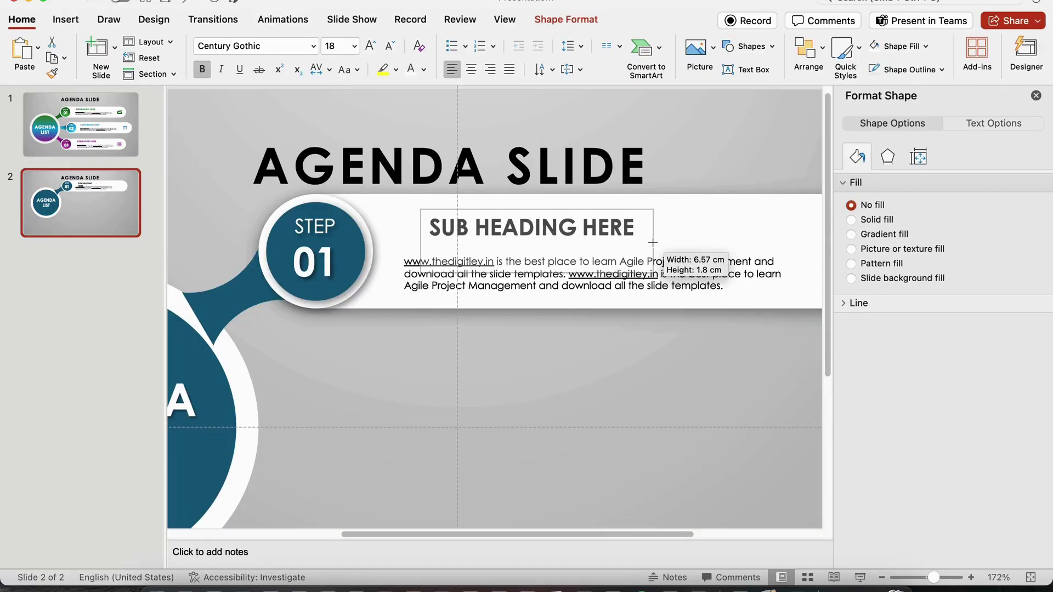
left_click_drag(647, 243, 536, 244)
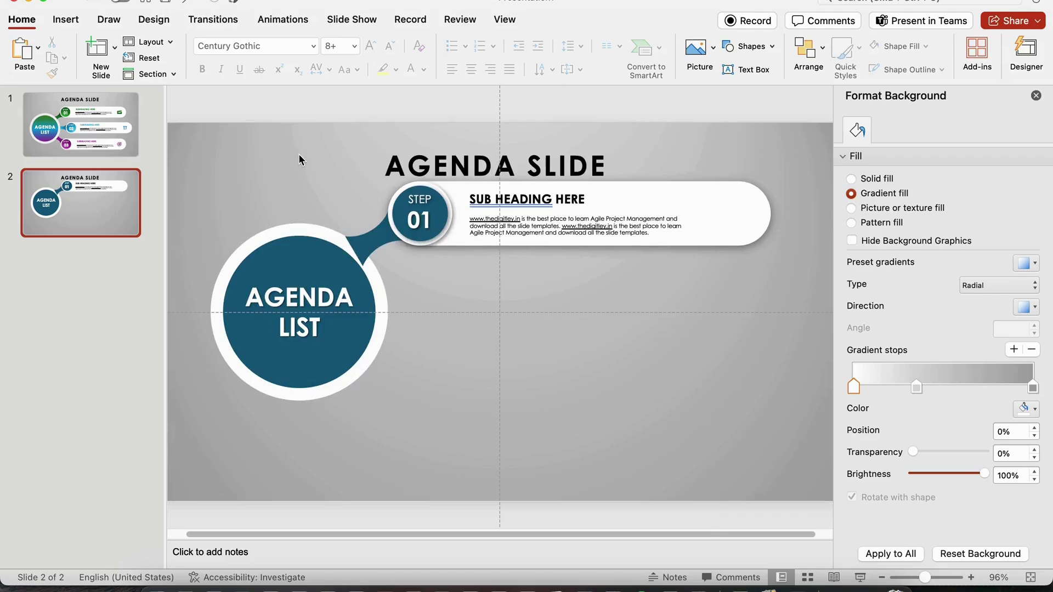
Step: Group the STEP 01 connector, circles, pill and texts, and place a duplicate of the group below
left_click_drag(299, 159, 790, 282)
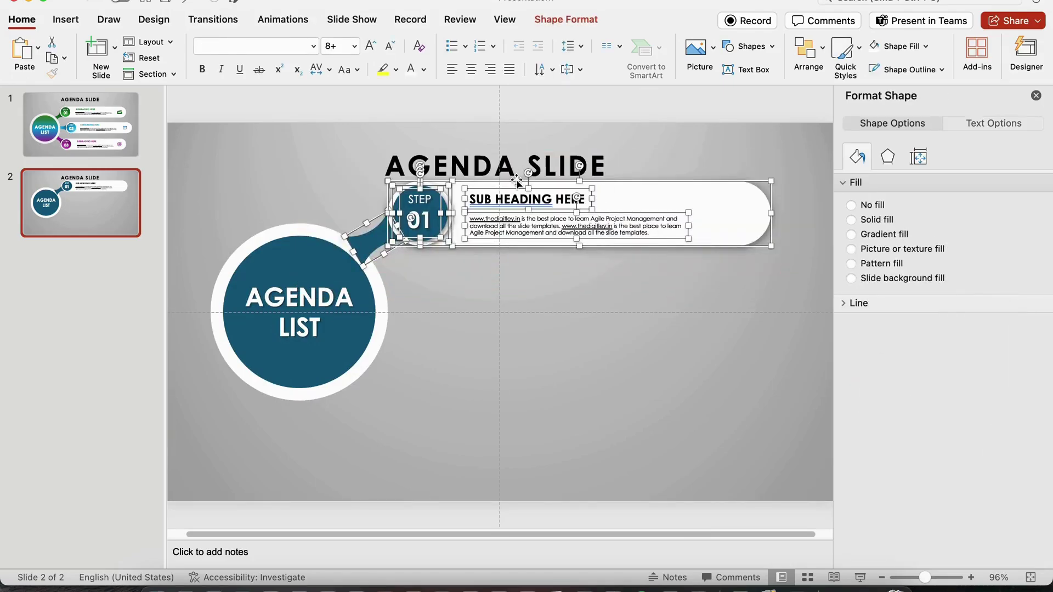
key("super+alt+g")
left_click_drag(536, 268, 532, 344)
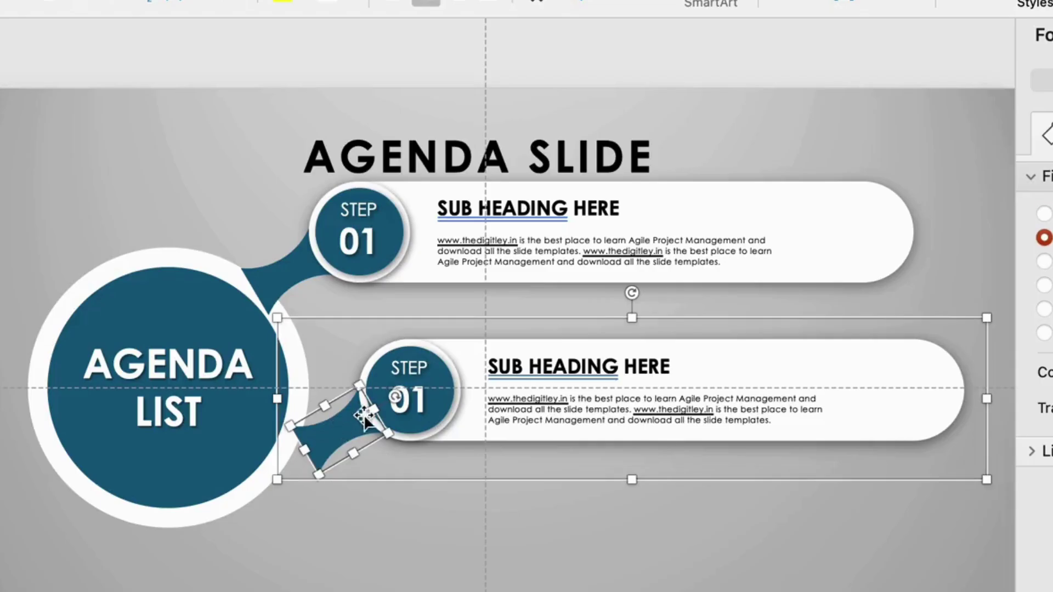
Step: Fit the second row's connector horizontally to the central circle and add a third row below with its connector mirrored
left_click_drag(416, 336, 444, 323)
left_click_drag(398, 405, 347, 394)
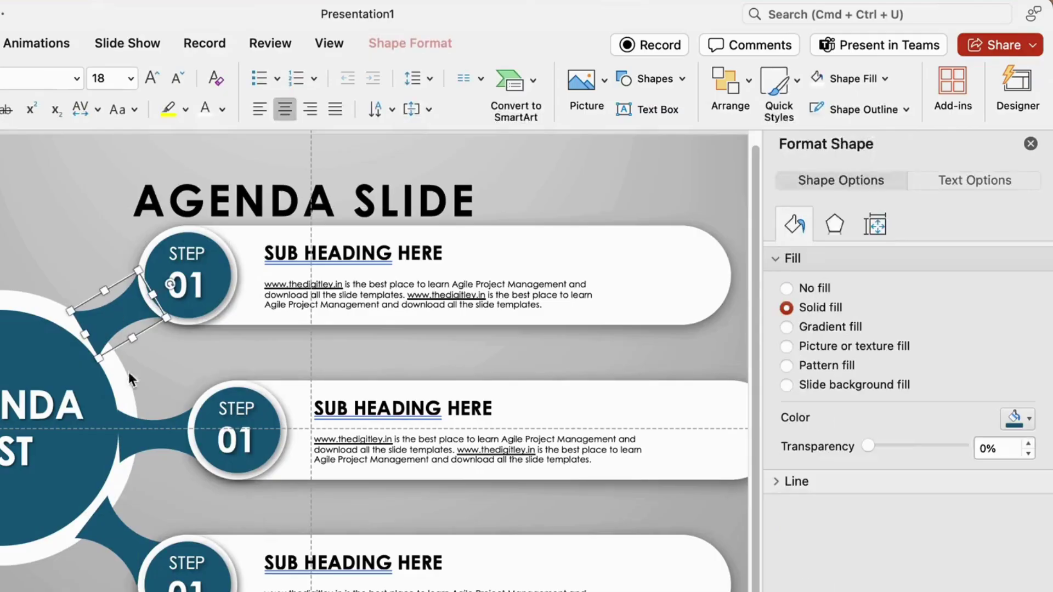
Step: Send the three connector shapes to the back, behind the central circle and the step circles
left_click(143, 447)
left_click(728, 87)
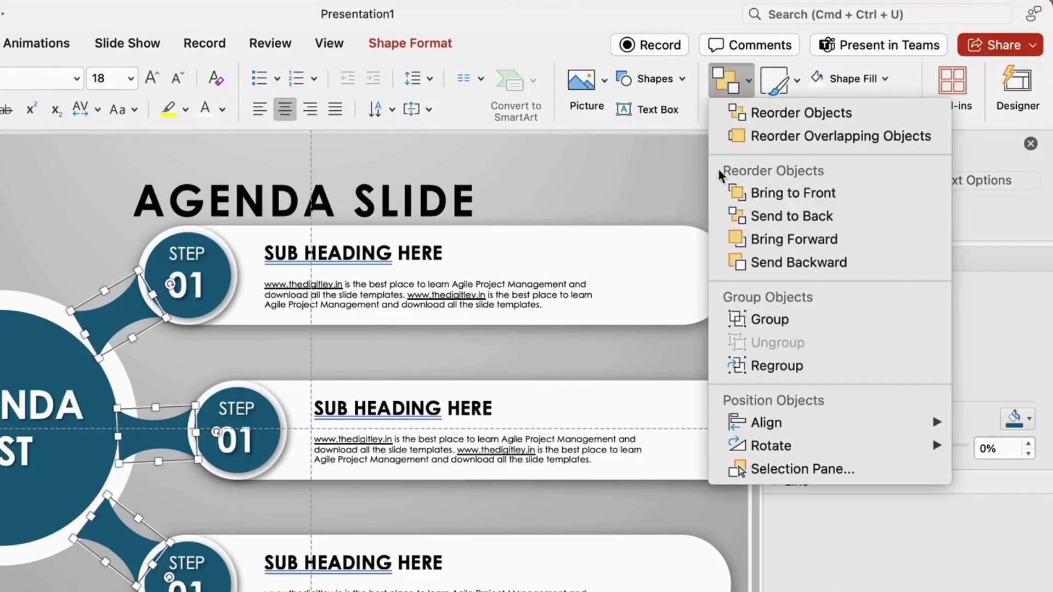
left_click(799, 214)
left_click(92, 218)
Step: Change the step number in the middle row to 02 and in the lowest row to 03
scroll(384, 263, "right", 2)
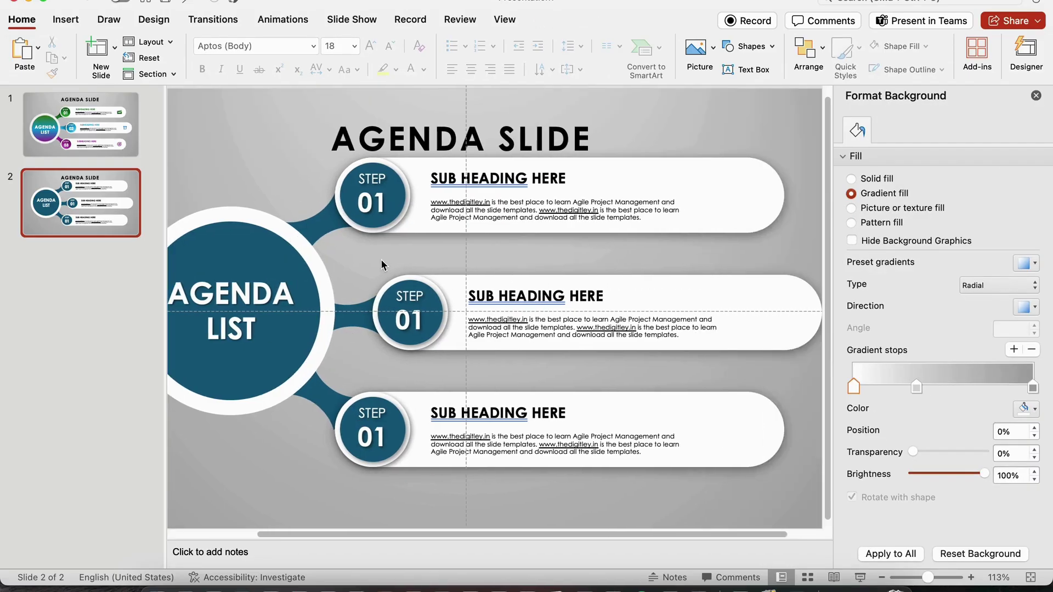
left_click(419, 317)
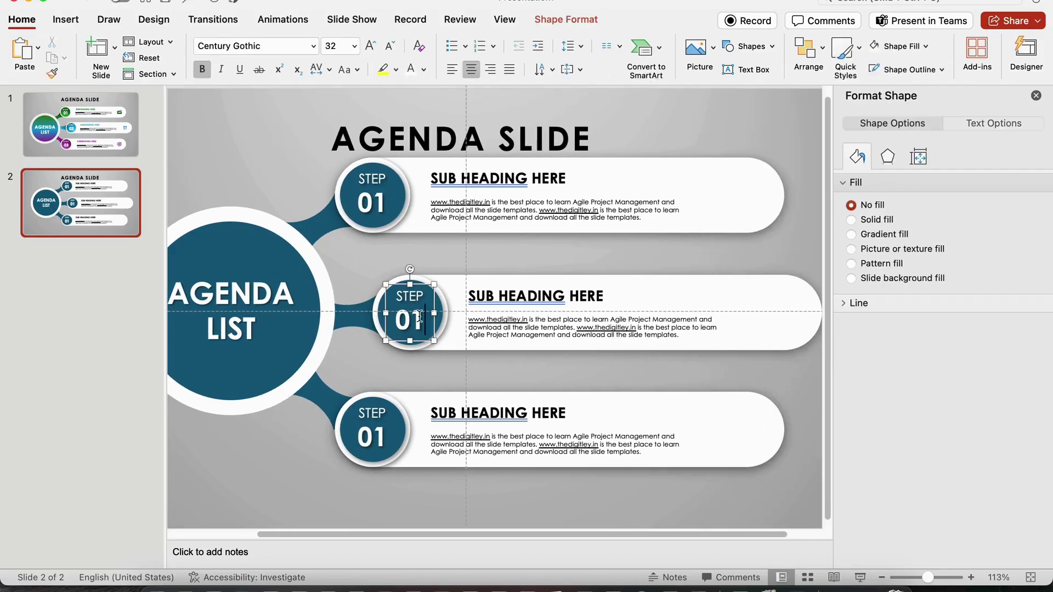
left_click(387, 455)
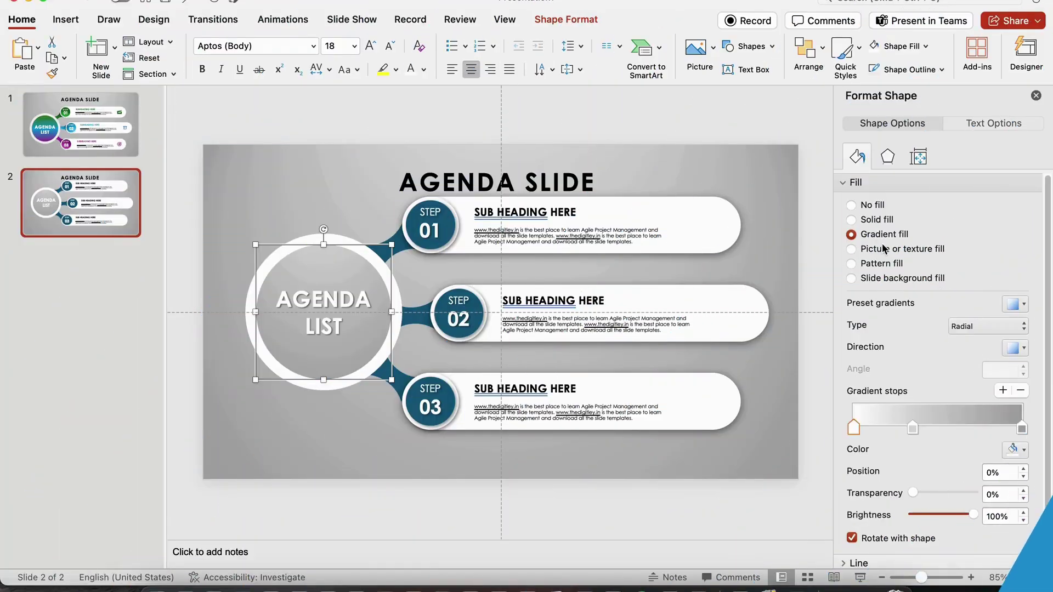
Step: Give the central AGENDA LIST circle a light orange linear preset gradient and reduce it to three gradient stops
left_click(1021, 305)
left_click(907, 338)
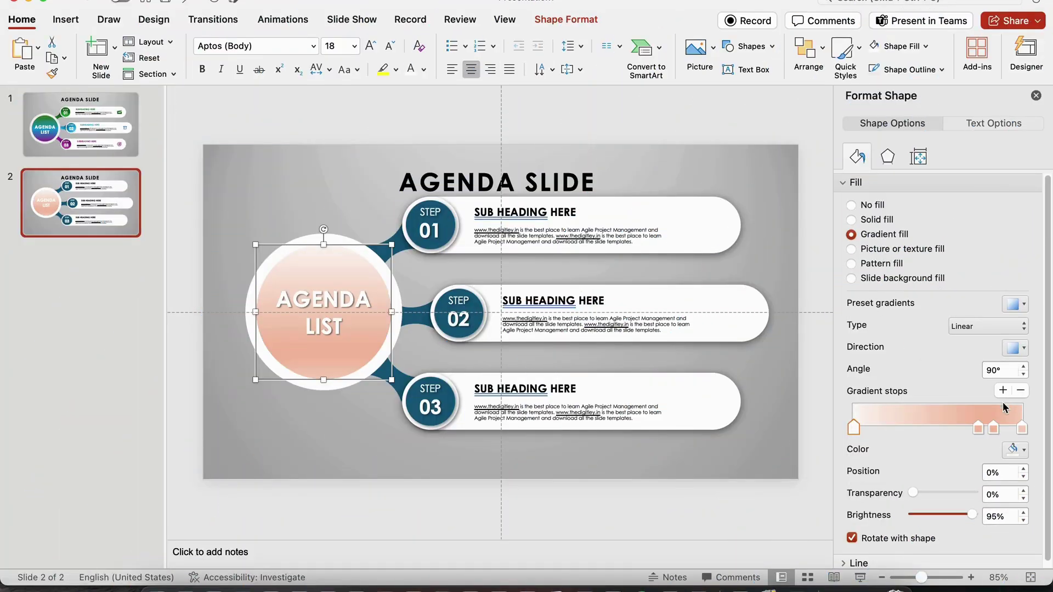
left_click_drag(975, 428, 936, 426)
Step: Color the central circle's gradient stops dark green, blue and purple, with the middle stop at 50%
left_click(853, 428)
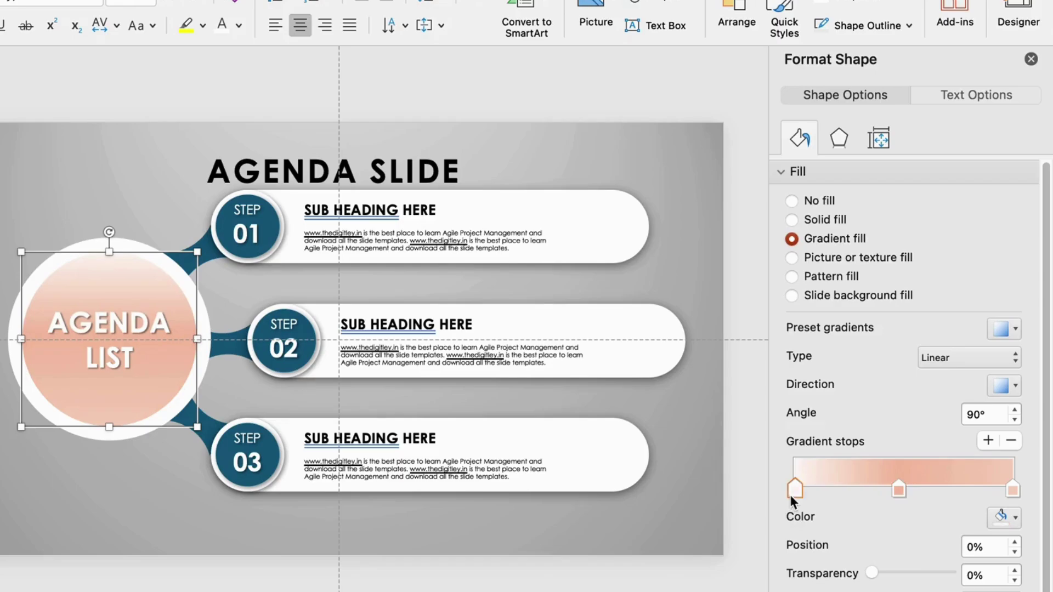
left_click(1015, 450)
left_click(1000, 300)
left_click(1015, 518)
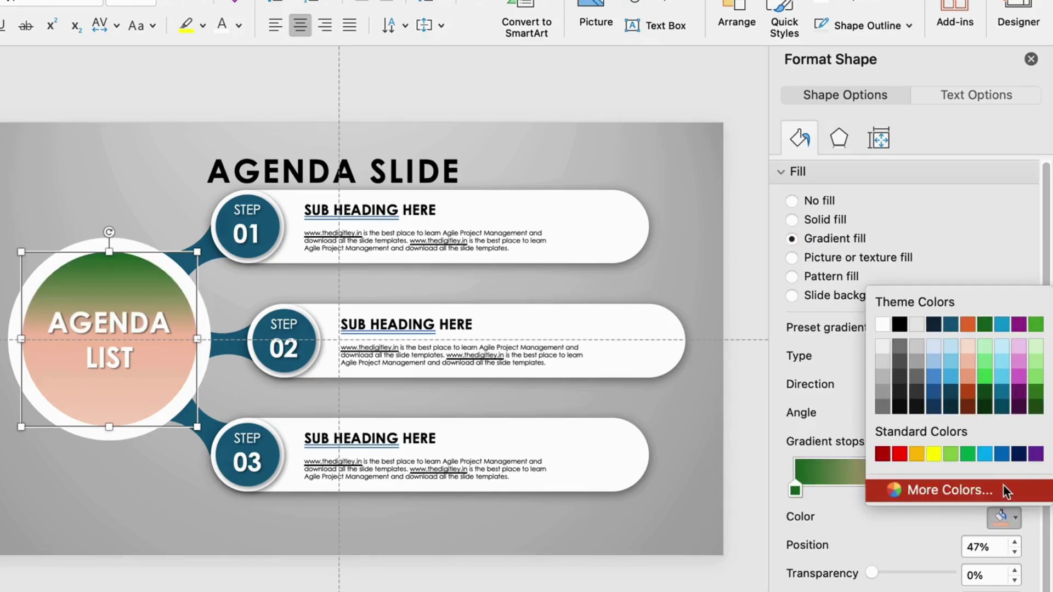
left_click(1002, 329)
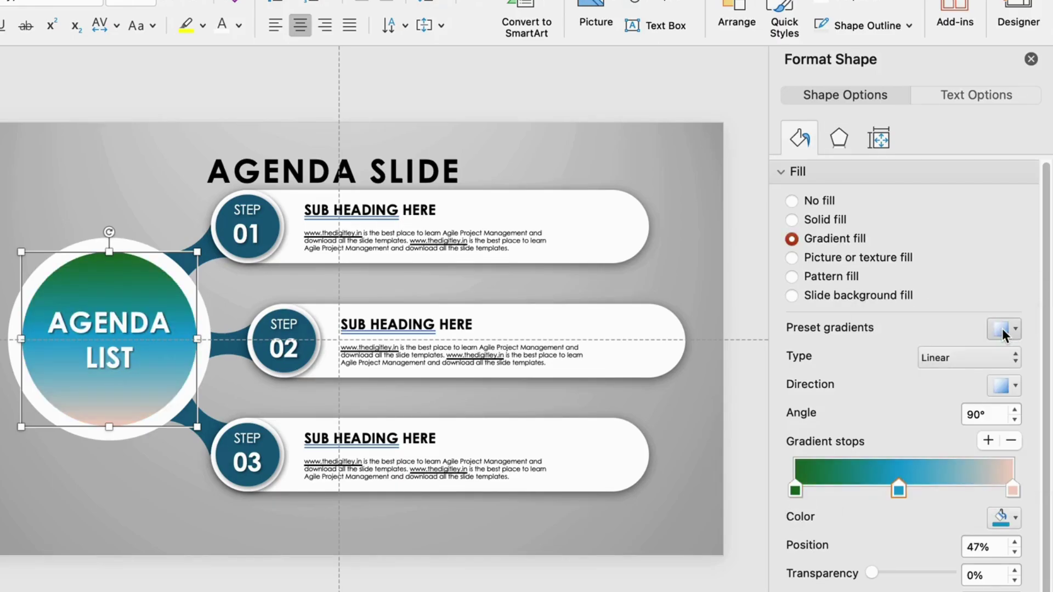
left_click(1011, 489)
left_click(1014, 517)
left_click(1035, 454)
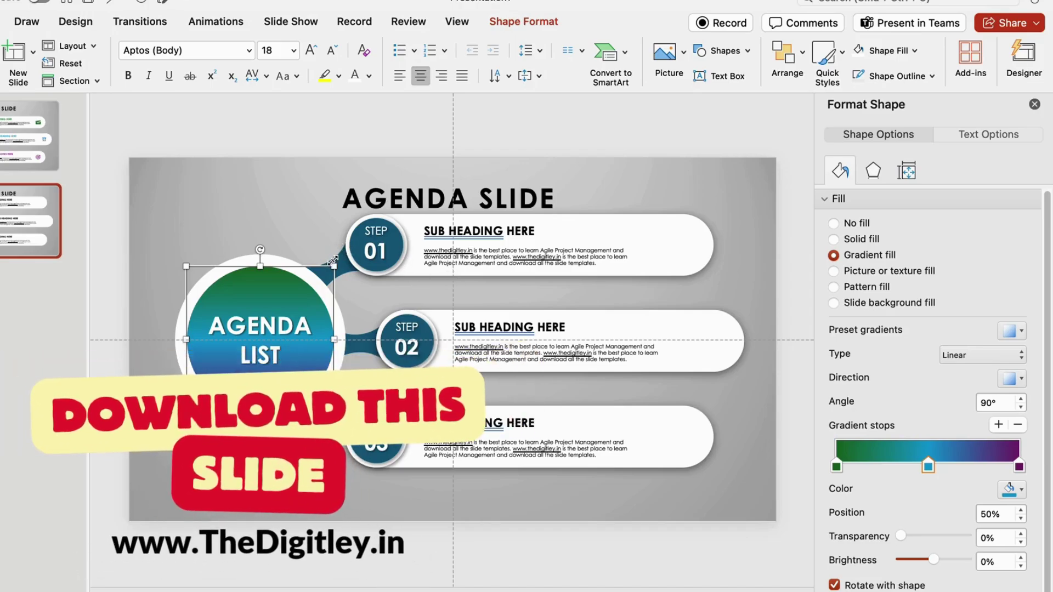
Step: Fill the STEP 01 circle and its connector with the green radial preset gradient, directed from the bottom-right corner
left_click(203, 238)
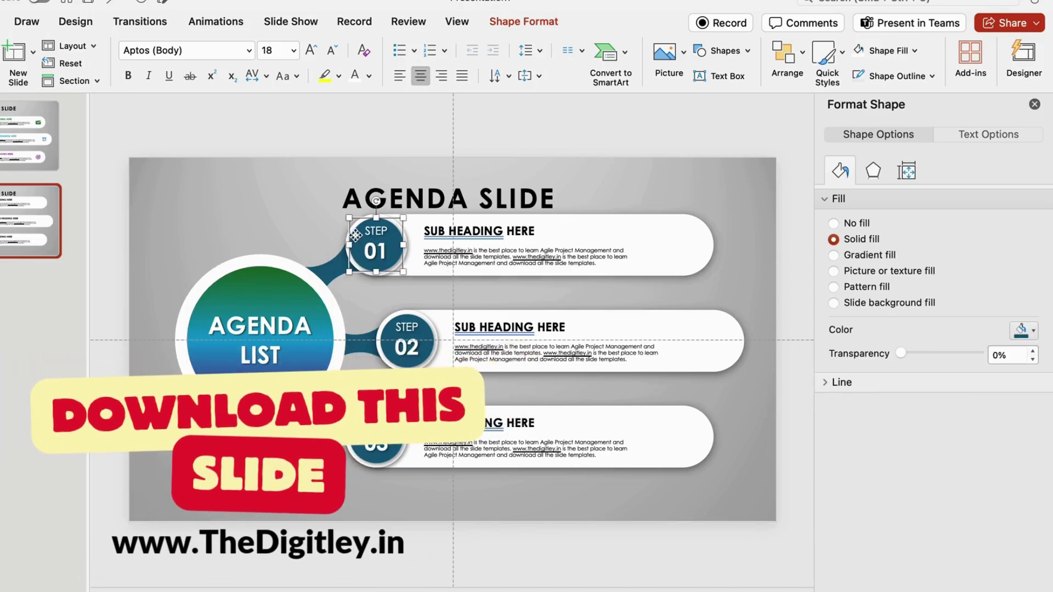
left_click(833, 256)
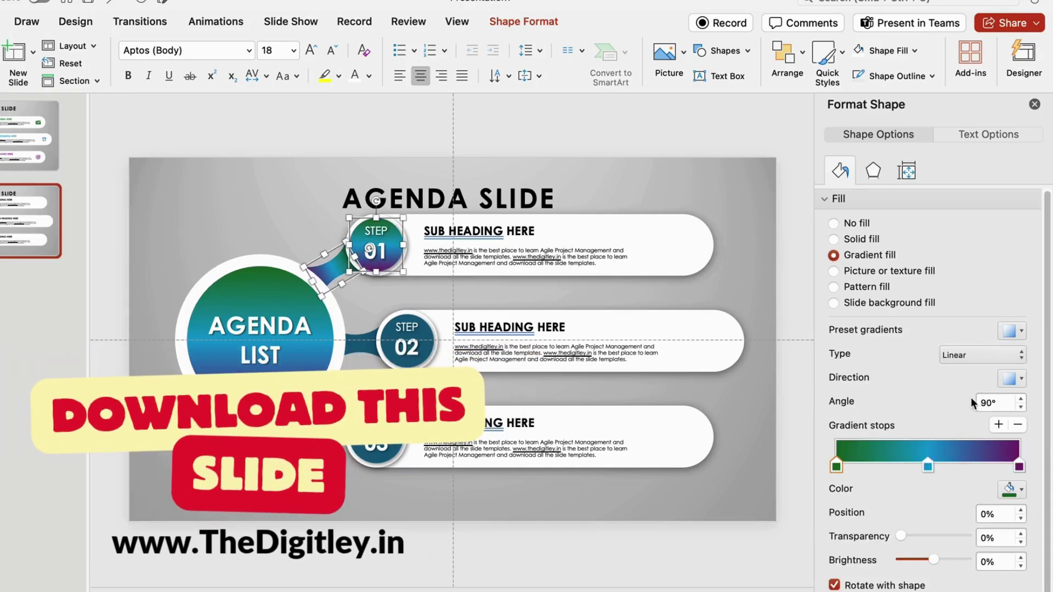
left_click(1011, 330)
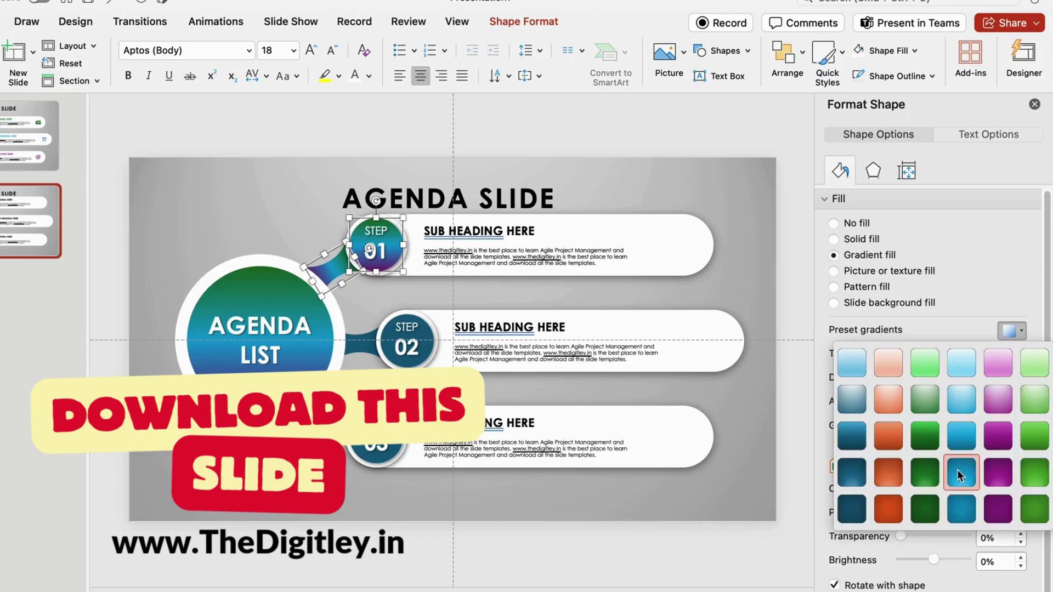
left_click(923, 474)
left_click(1012, 378)
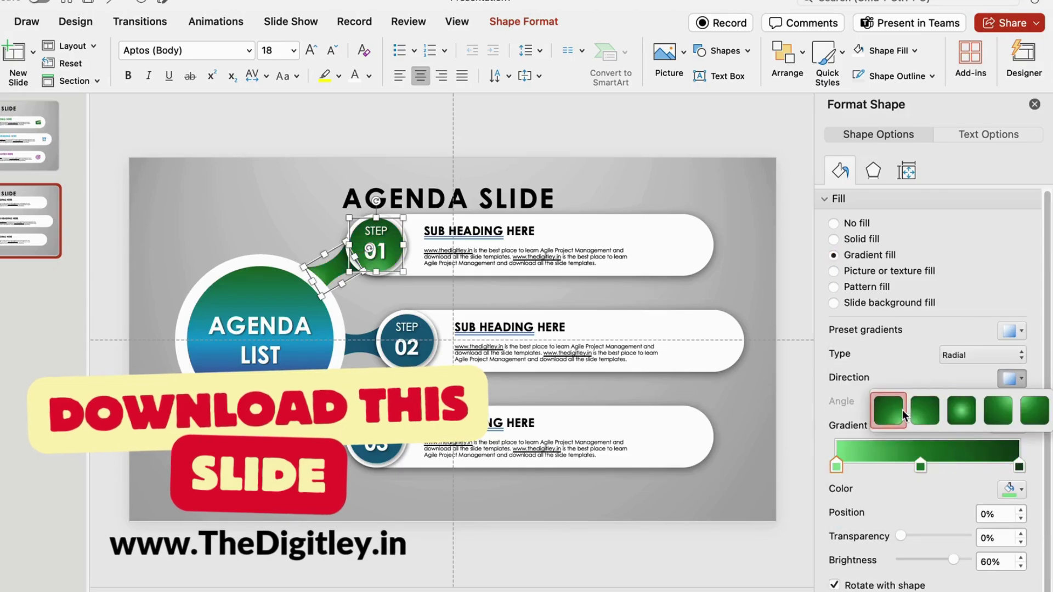
left_click(902, 415)
Step: Fill the STEP 02 circle and its connector with the blue radial preset gradient
left_click(363, 348)
left_click(303, 318, "shift")
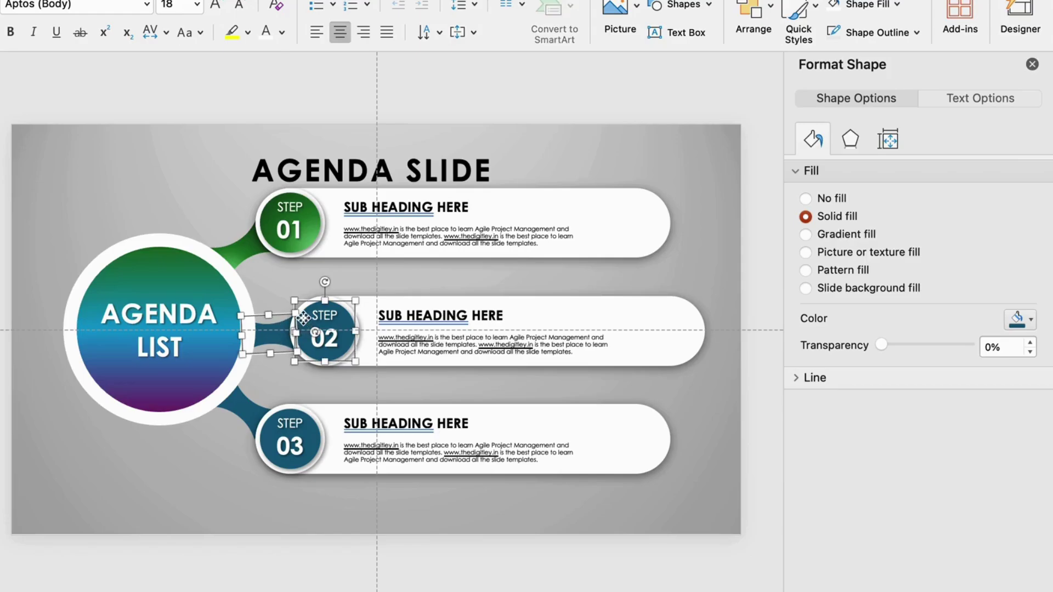
left_click(805, 234)
left_click(1013, 319)
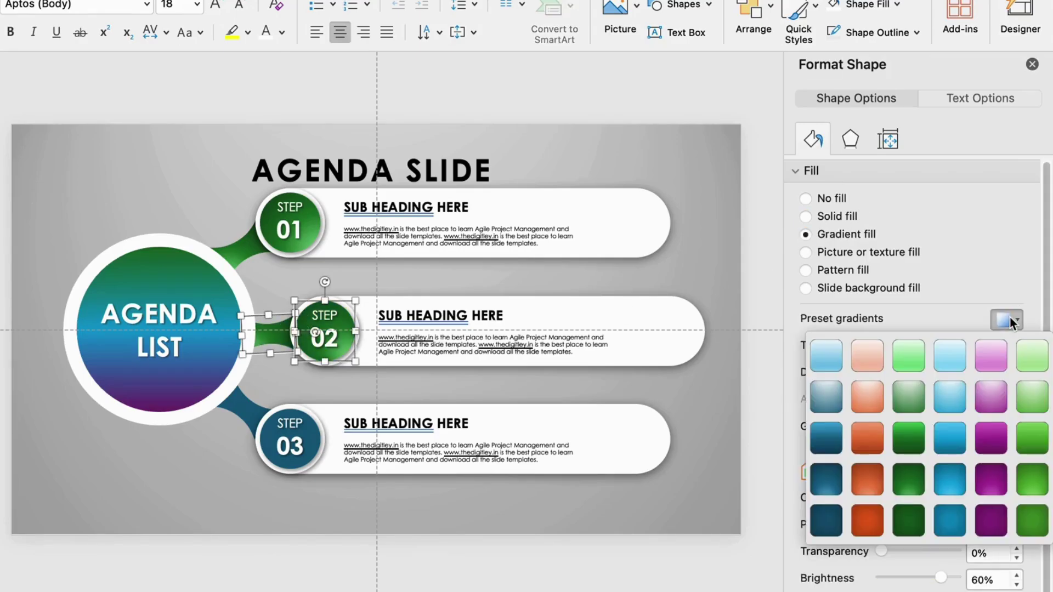
left_click(951, 479)
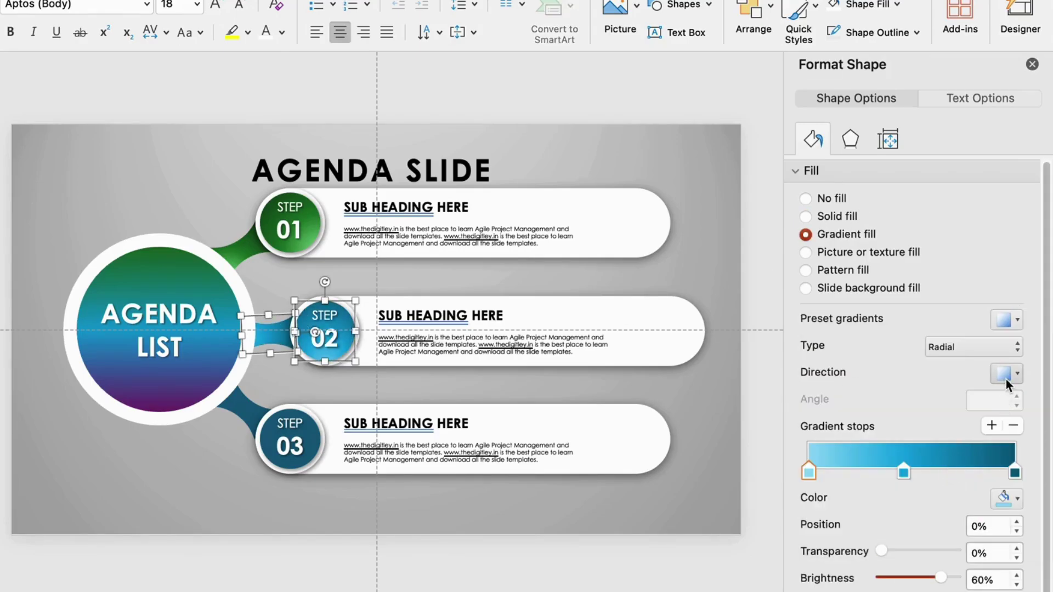
Step: Fill the STEP 03 circle and its connector with the purple radial preset gradient, directed from the top-right corner
left_click(246, 406)
left_click(310, 435, "shift")
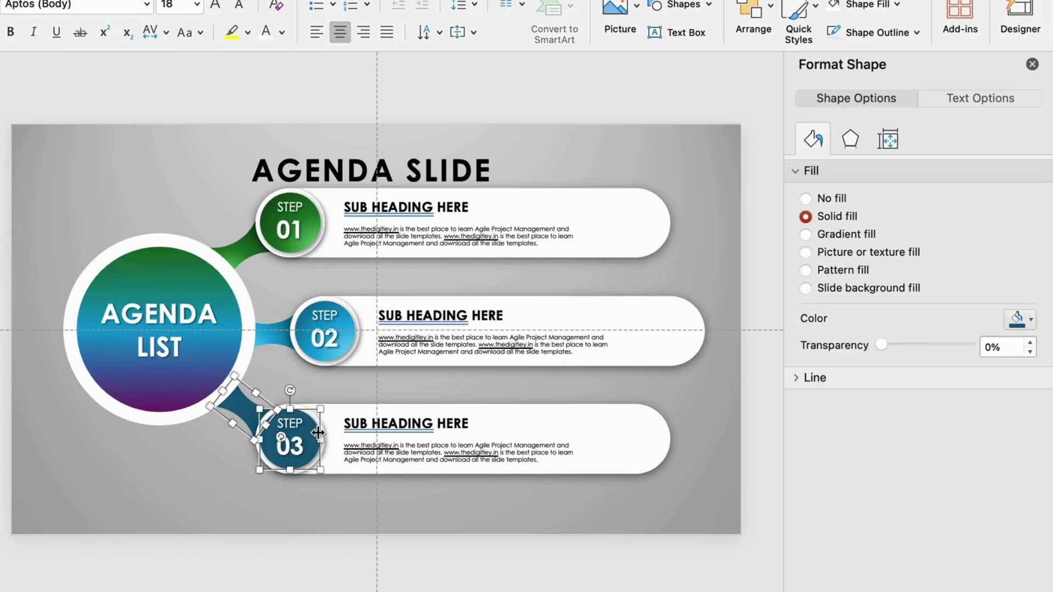
left_click(805, 234)
left_click(1013, 320)
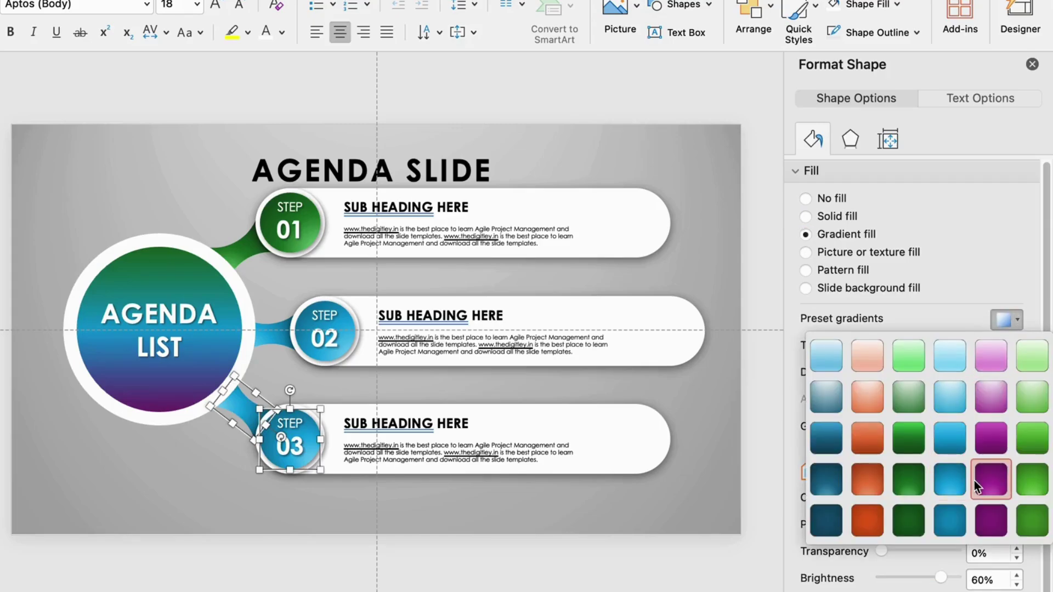
left_click(974, 481)
left_click(1005, 374)
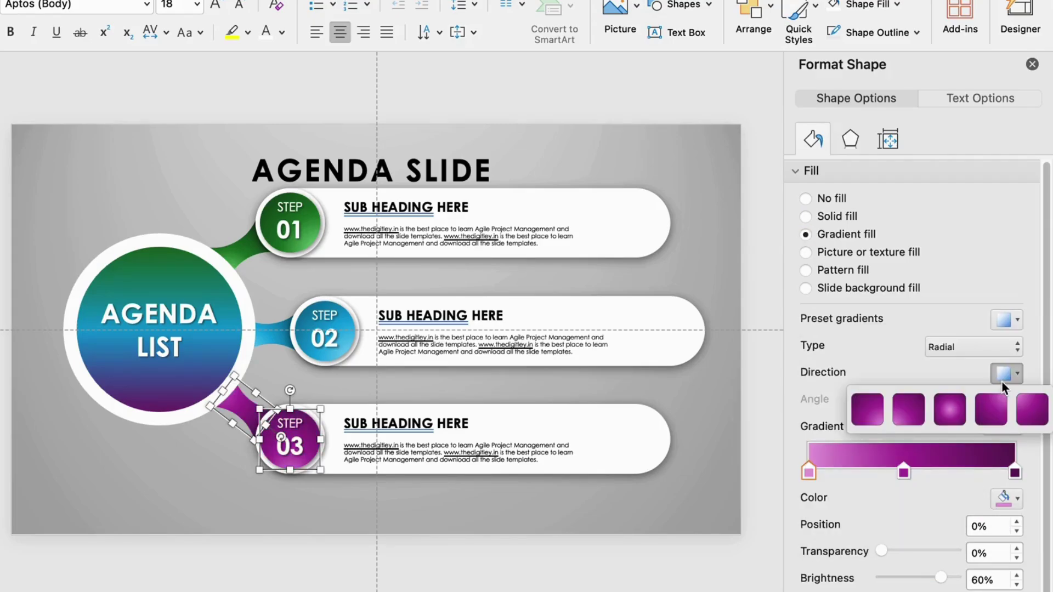
left_click(996, 403)
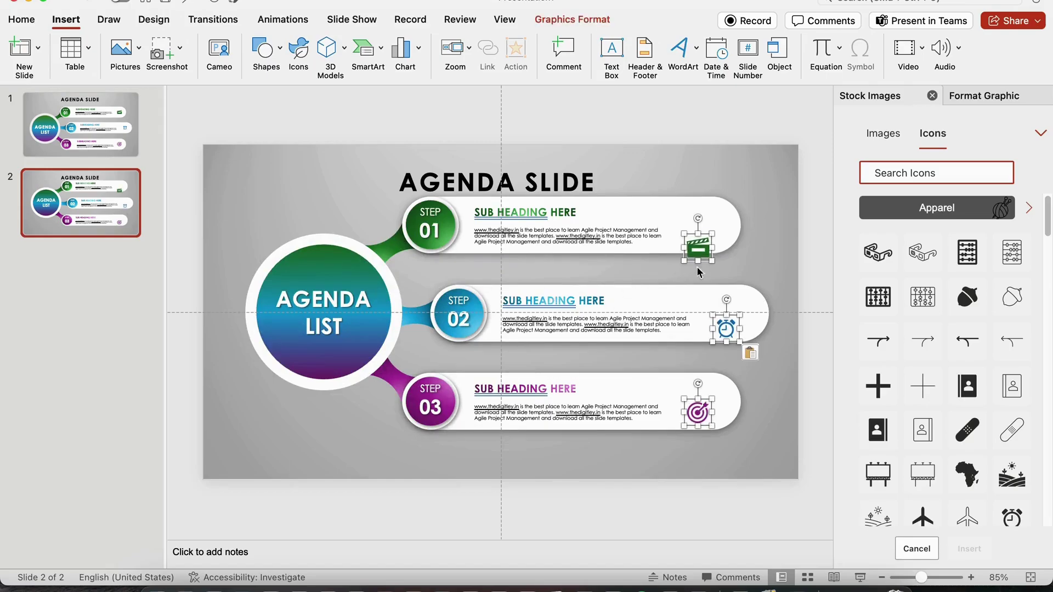
Step: Move the clapperboard, alarm clock and target icons up so each is vertically centred near its text bar's rounded right end
scroll(696, 268, "up", 9)
scroll(730, 270, "up", 4)
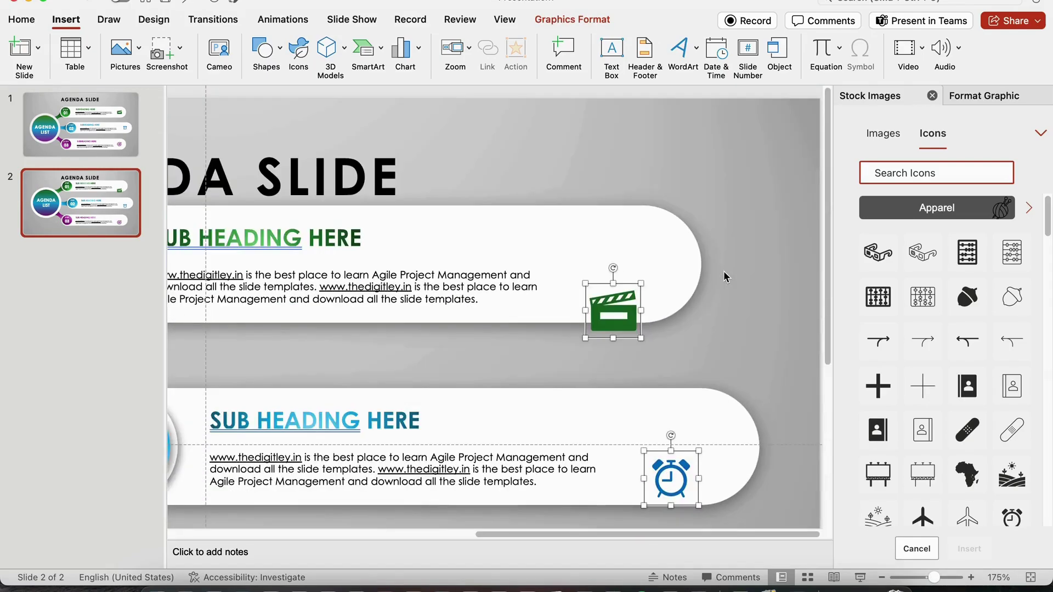
left_click(722, 271)
left_click(597, 304)
left_click_drag(629, 331, 632, 285)
scroll(632, 288, "down", 5)
left_click_drag(684, 345, 696, 313)
scroll(697, 313, "down", 4)
left_click(629, 368)
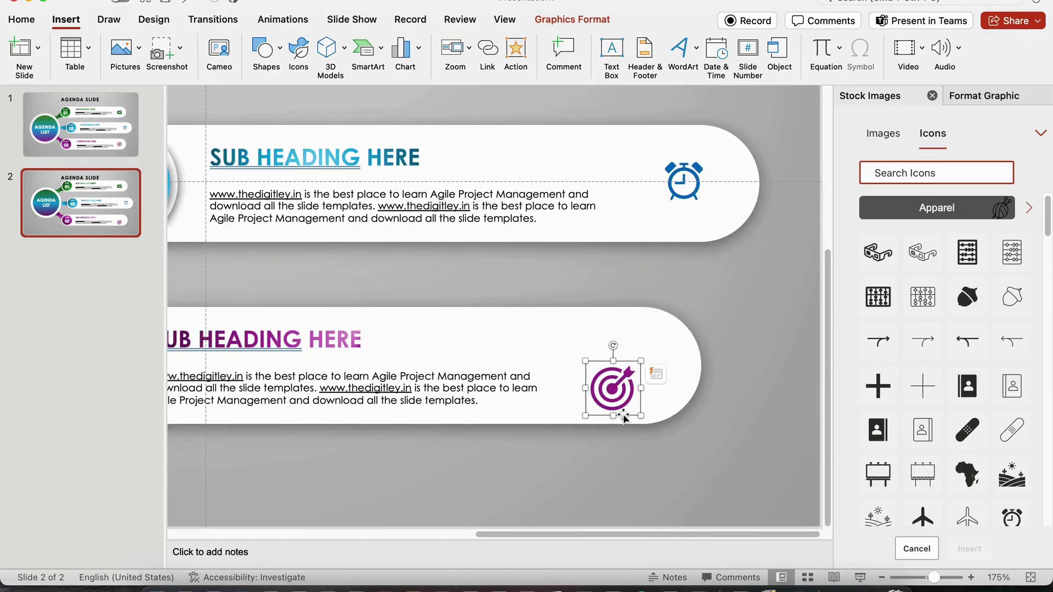
left_click_drag(623, 418, 629, 393)
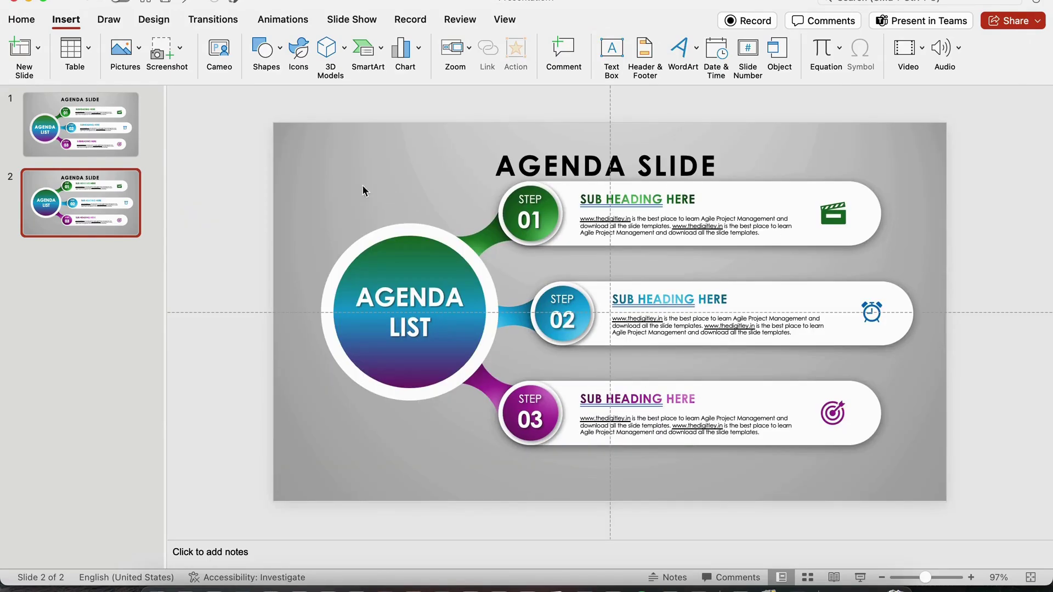
Step: Shift the whole infographic below the AGENDA SLIDE title slightly down, leaving the title in place
left_click_drag(295, 163, 930, 495)
key("Down")
key("Down")
key("Down")
key("Down")
key("Down")
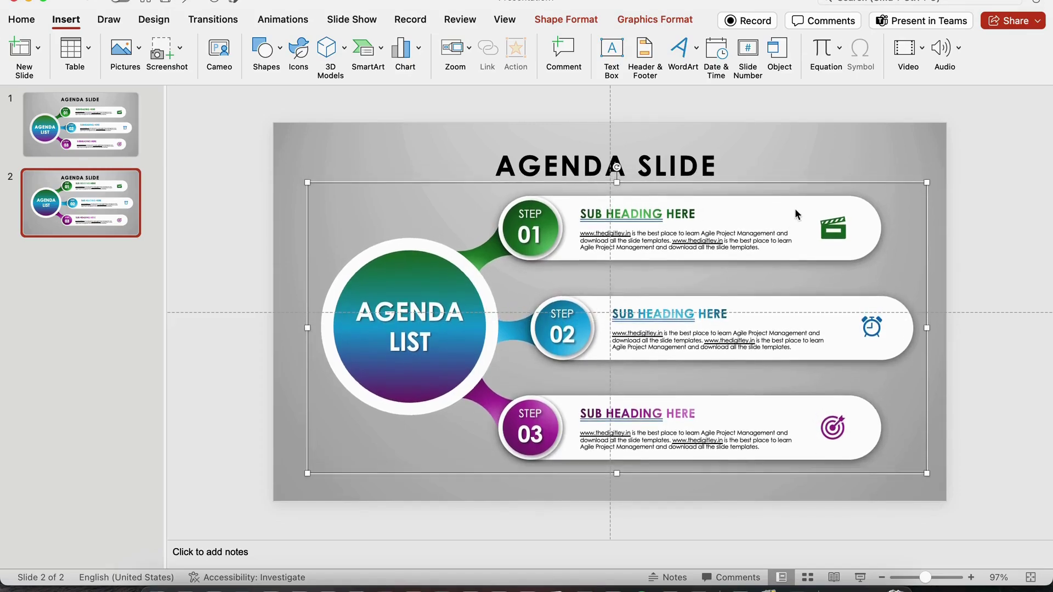